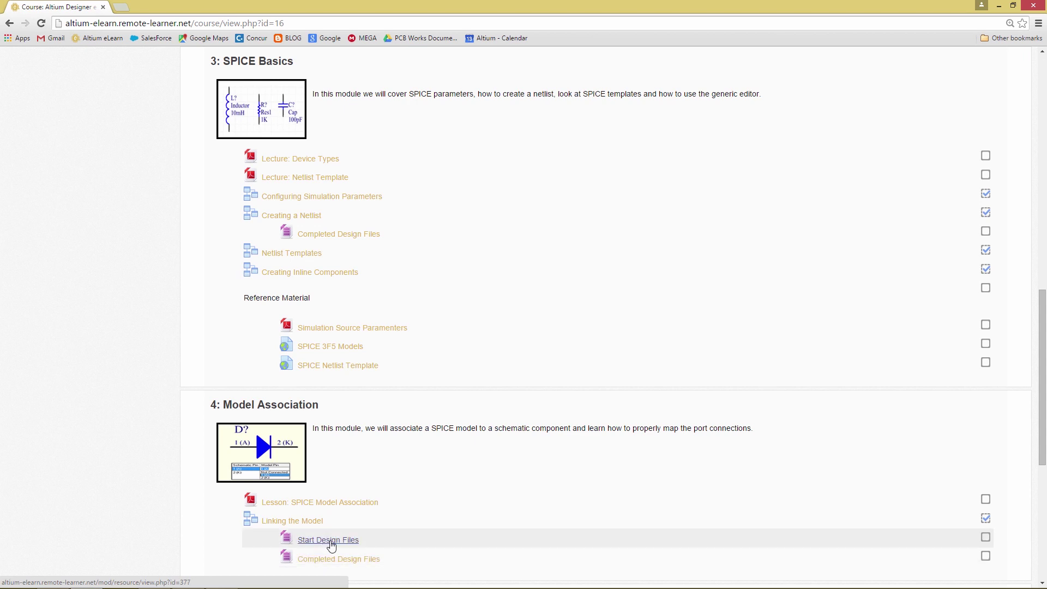
Step: Download Start Design Files.zip from the Linking the Model section of the course page
left_click(330, 544)
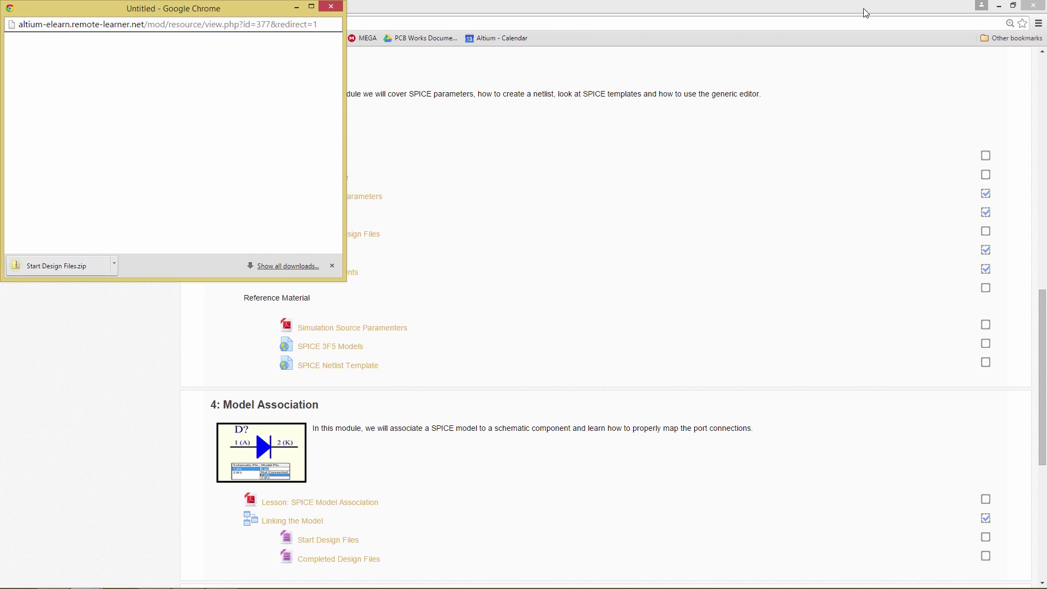
left_click(1002, 7)
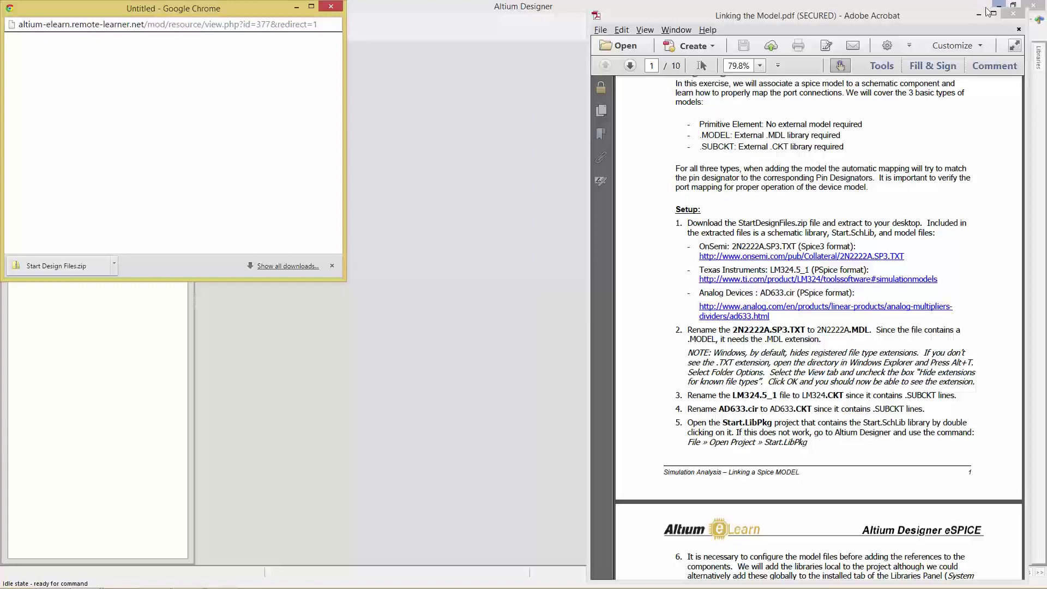
Step: Clear the desktop, move the downloaded zip onto it, and close the download window
left_click(979, 14)
left_click(997, 5)
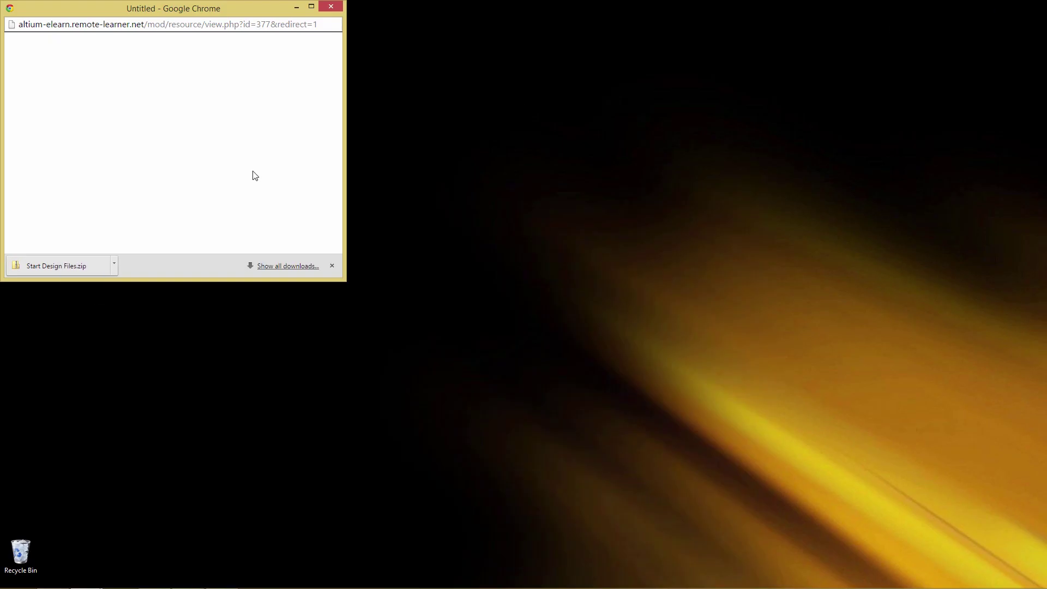
left_click_drag(39, 264, 140, 383)
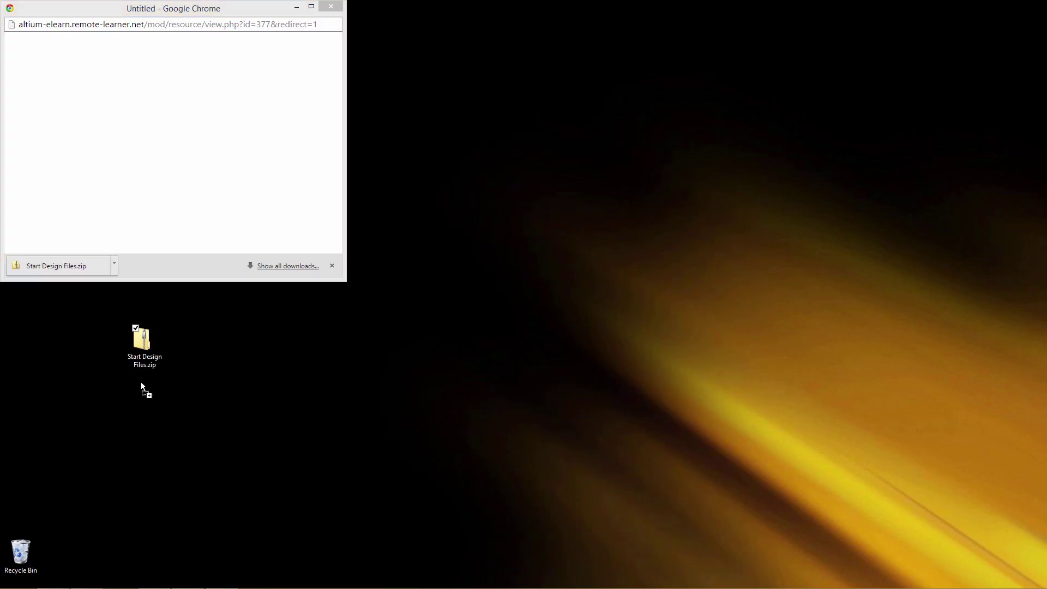
left_click(332, 7)
left_click(332, 7)
Step: Extract Start Design Files.zip into its own folder on the desktop
right_click(141, 345)
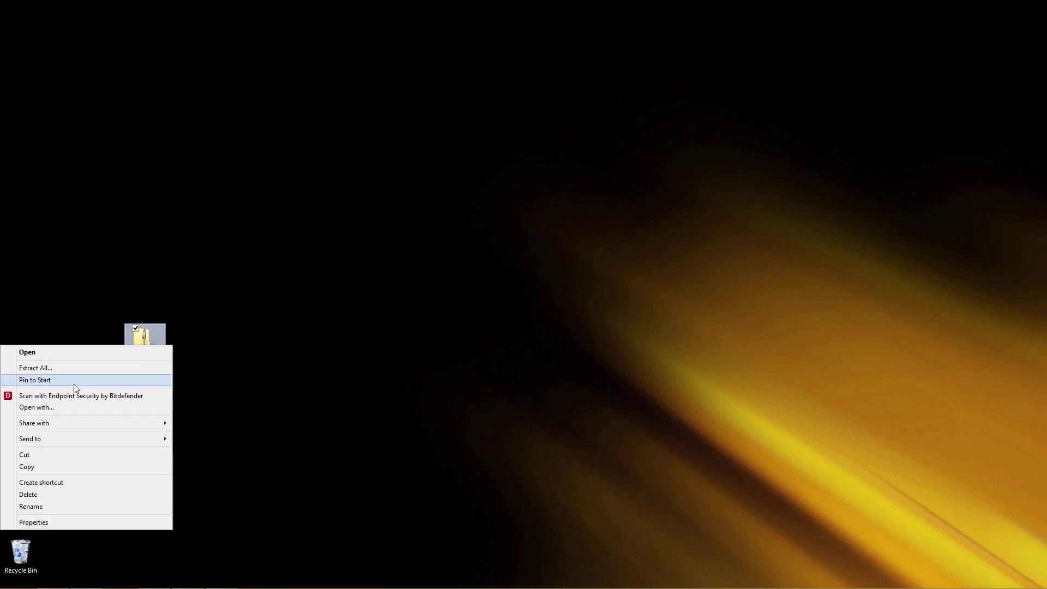
left_click(60, 368)
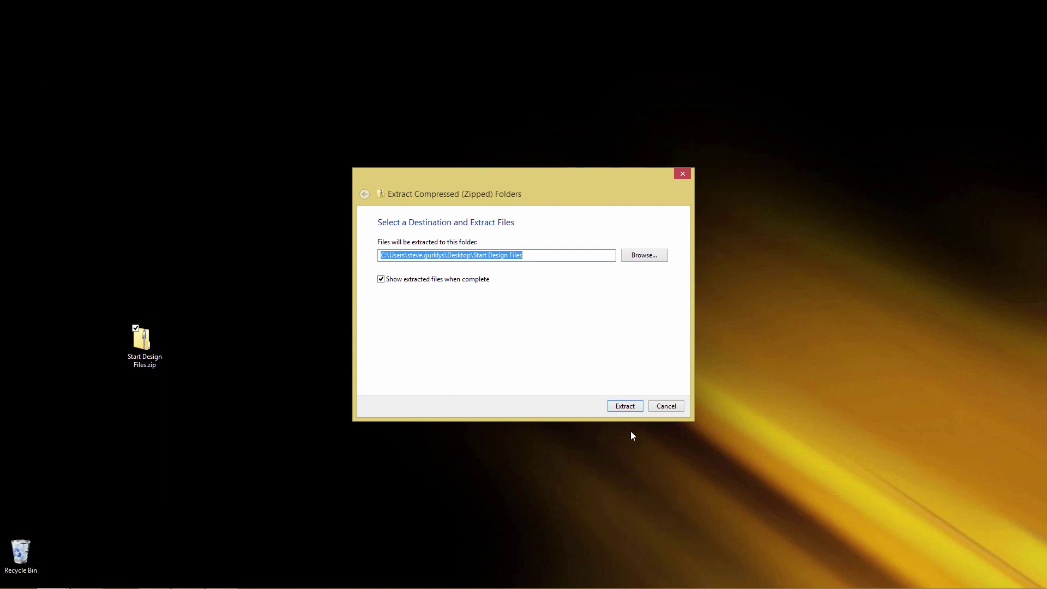
left_click(623, 407)
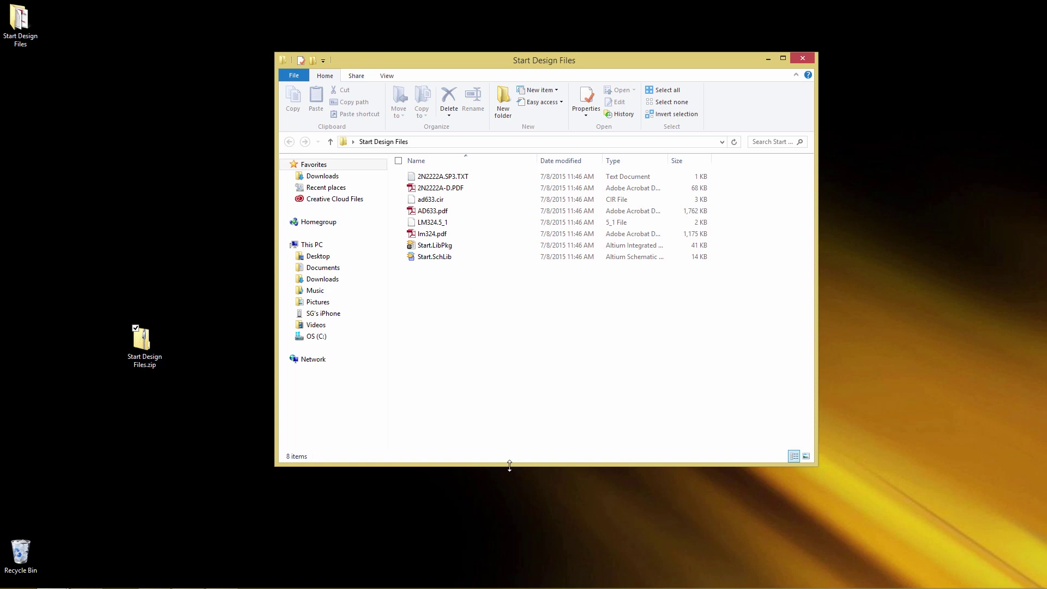
Step: Shorten the Explorer window and review the files from Start.LibPkg to 2N2222A.SP3.TXT
left_click_drag(509, 465, 532, 318)
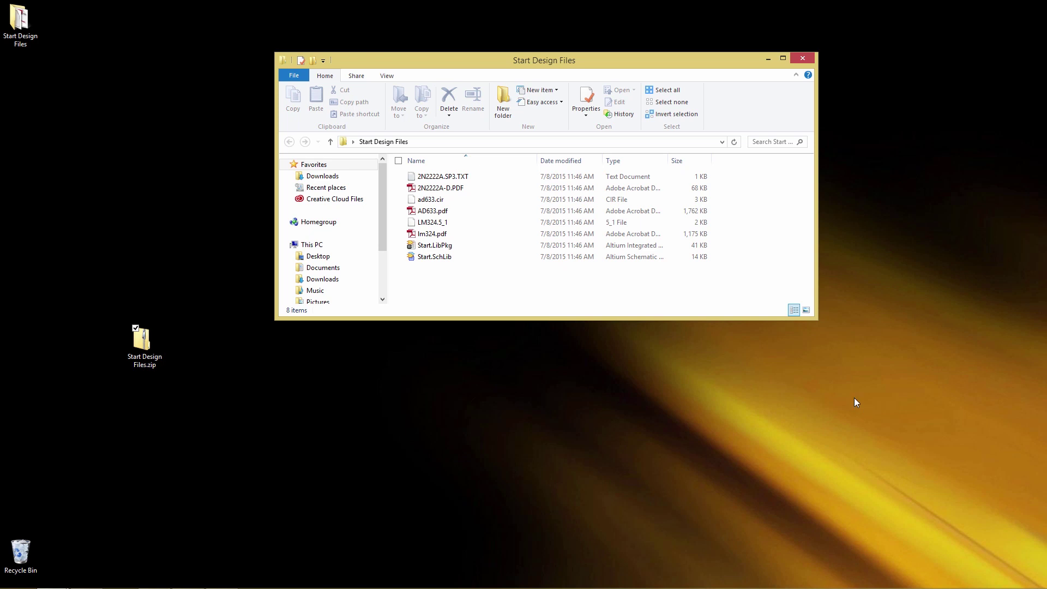
left_click(438, 247)
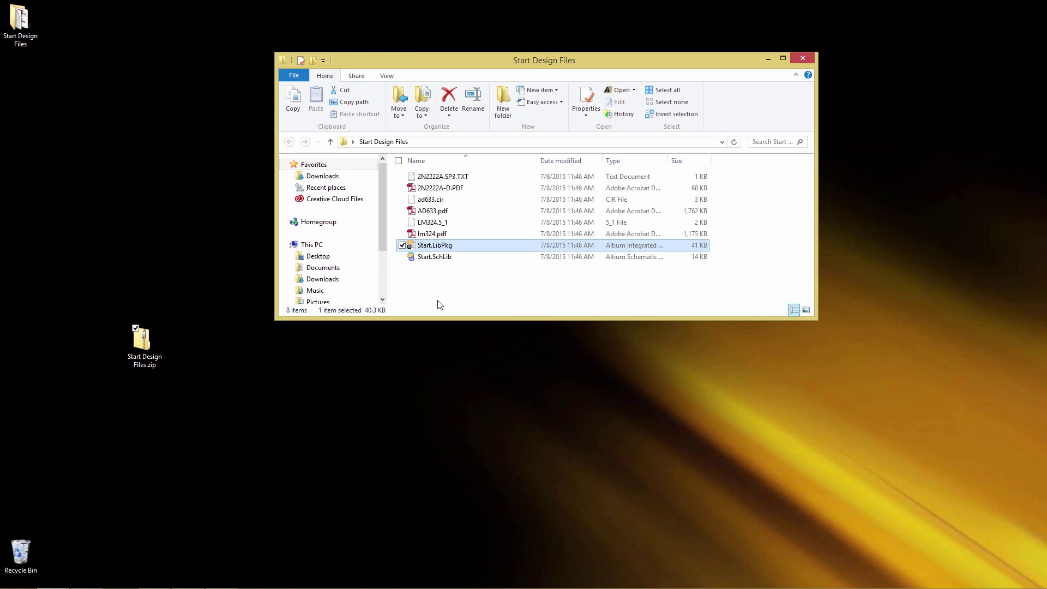
left_click(442, 257)
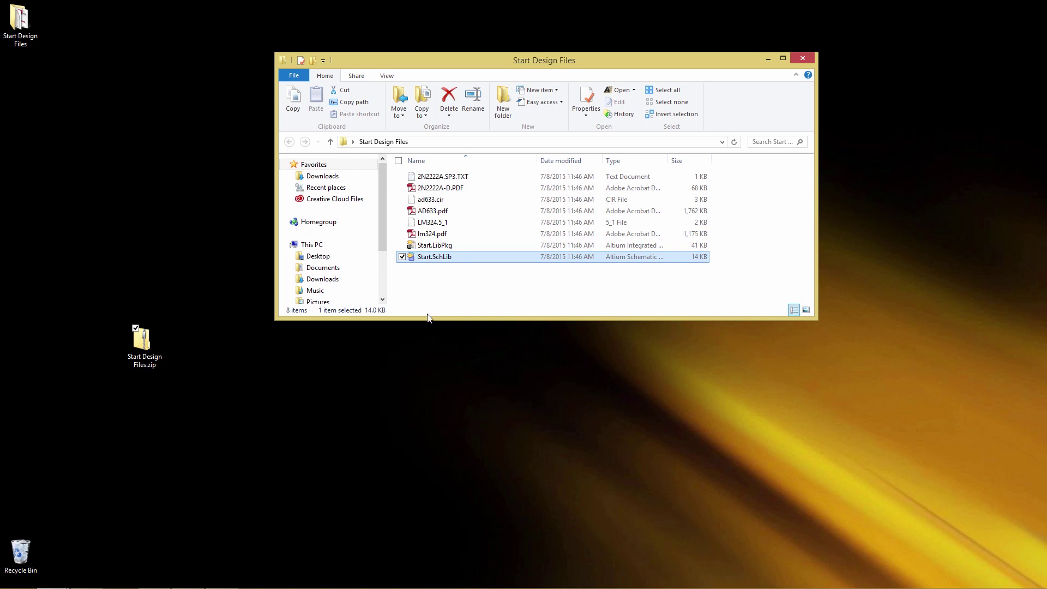
left_click(434, 223)
left_click(435, 213)
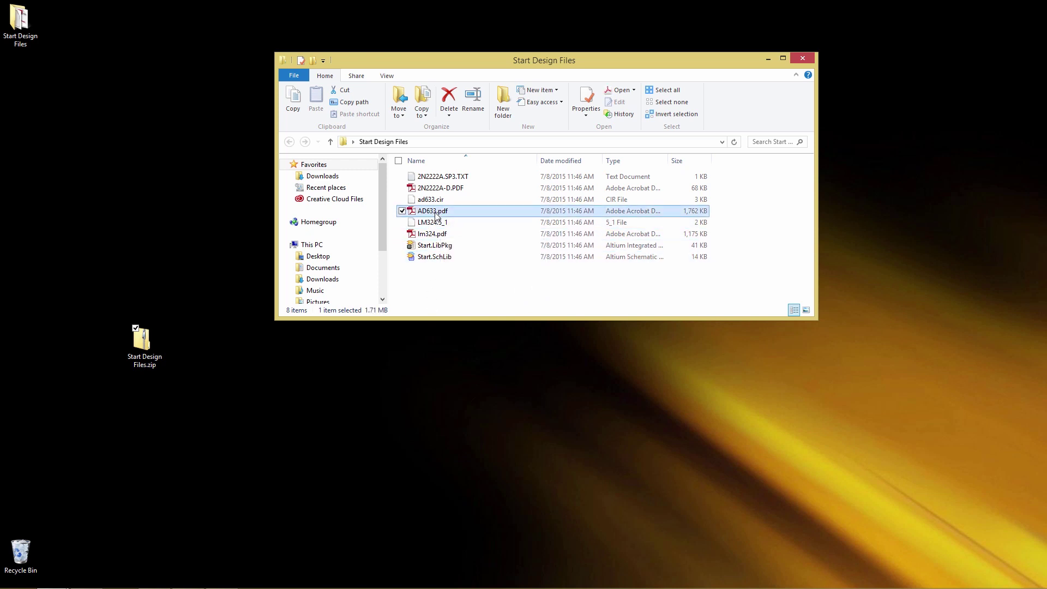
left_click(435, 200)
left_click(437, 188)
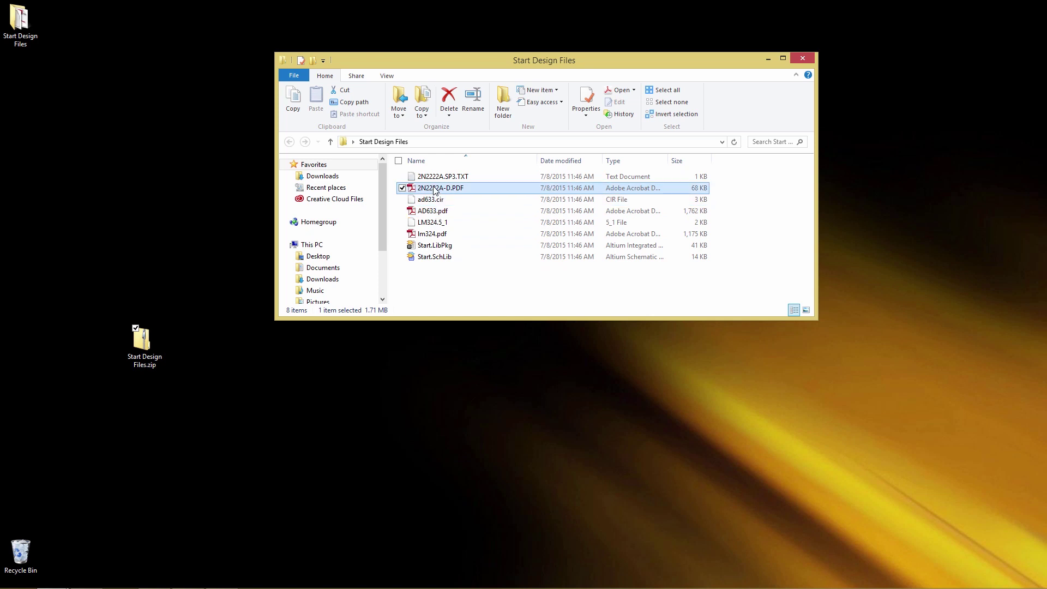
left_click(439, 176)
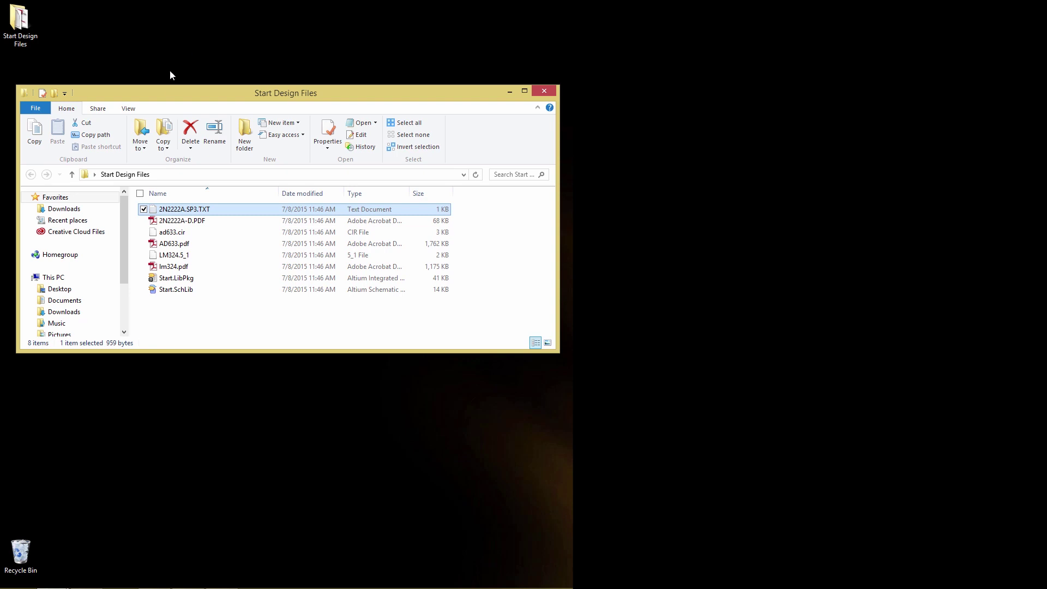
Step: Rename 2N2222A.SP3.TXT to 2N2222A.MDL
left_click(186, 211)
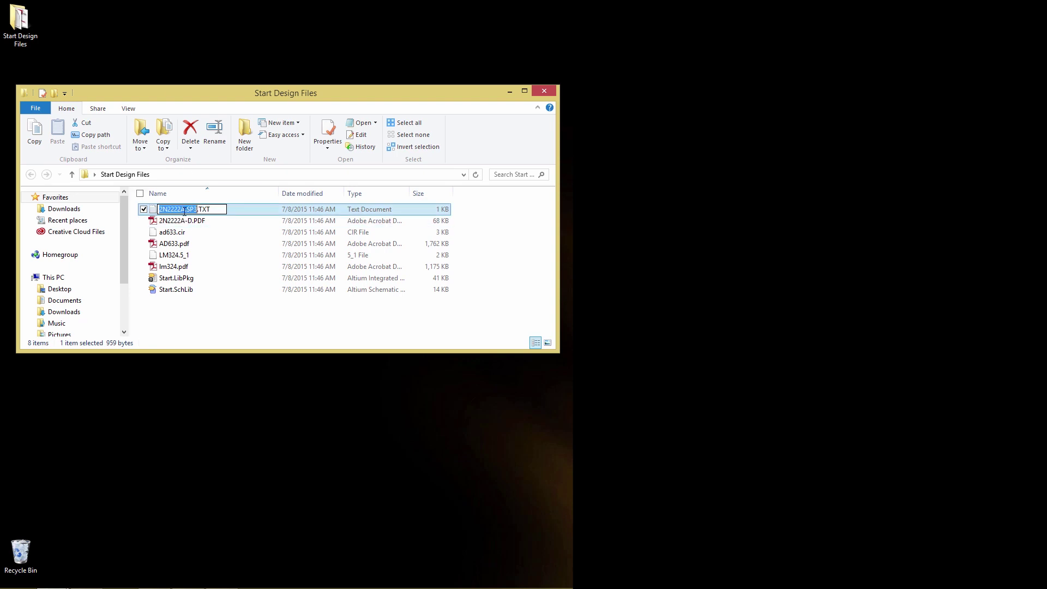
left_click(193, 210)
left_click_drag(210, 210, 187, 210)
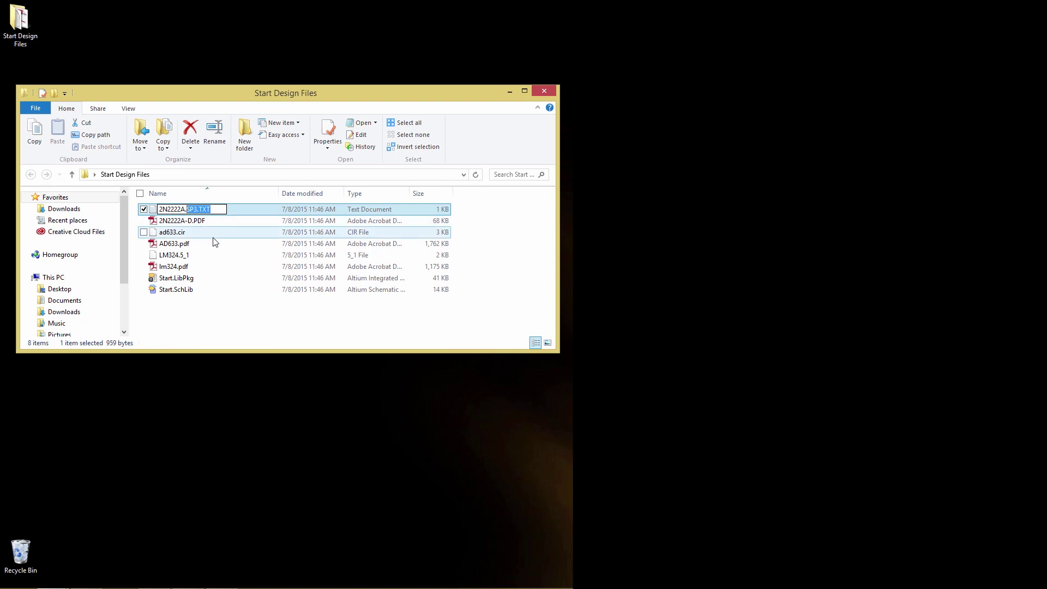
type("MDL")
left_click(190, 255)
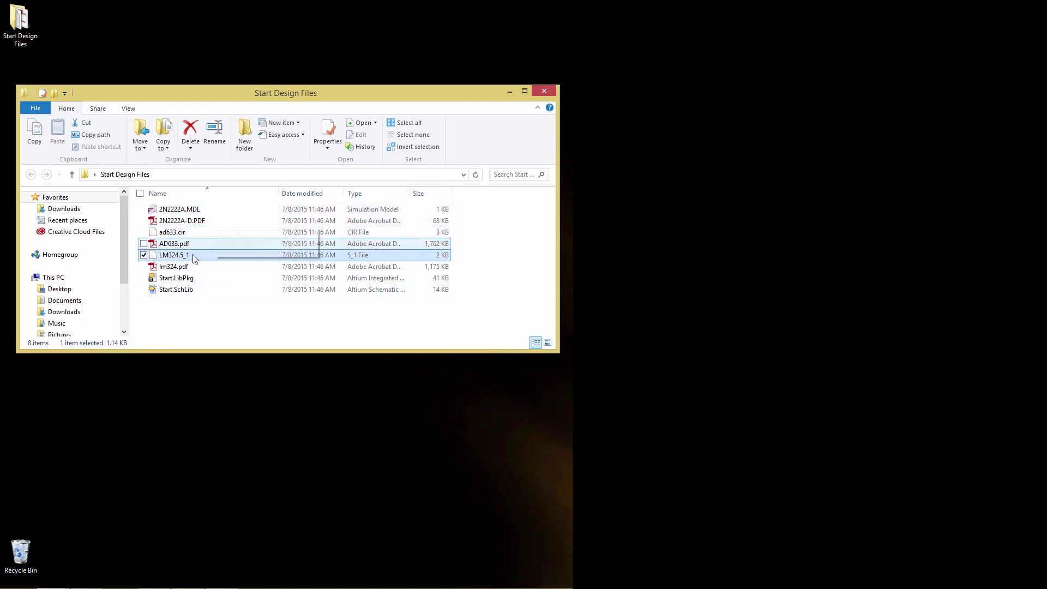
Step: Change the LM324.5_1 and ad633.cir extensions to .CKT
left_click(190, 257)
left_click(191, 255)
key("BackSpace")
key("BackSpace")
key("BackSpace")
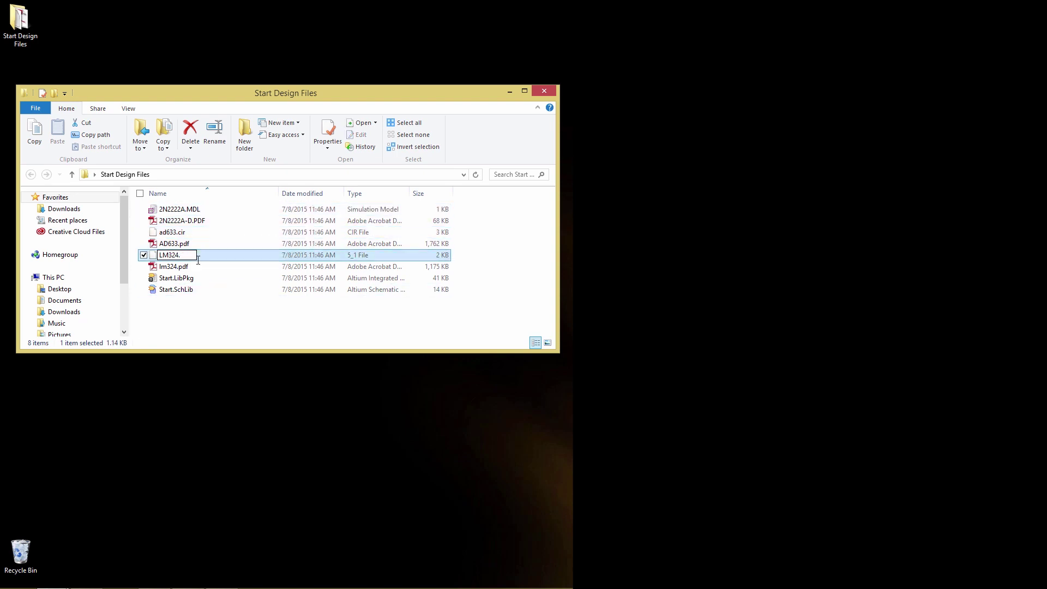
type("CKT")
key("Return")
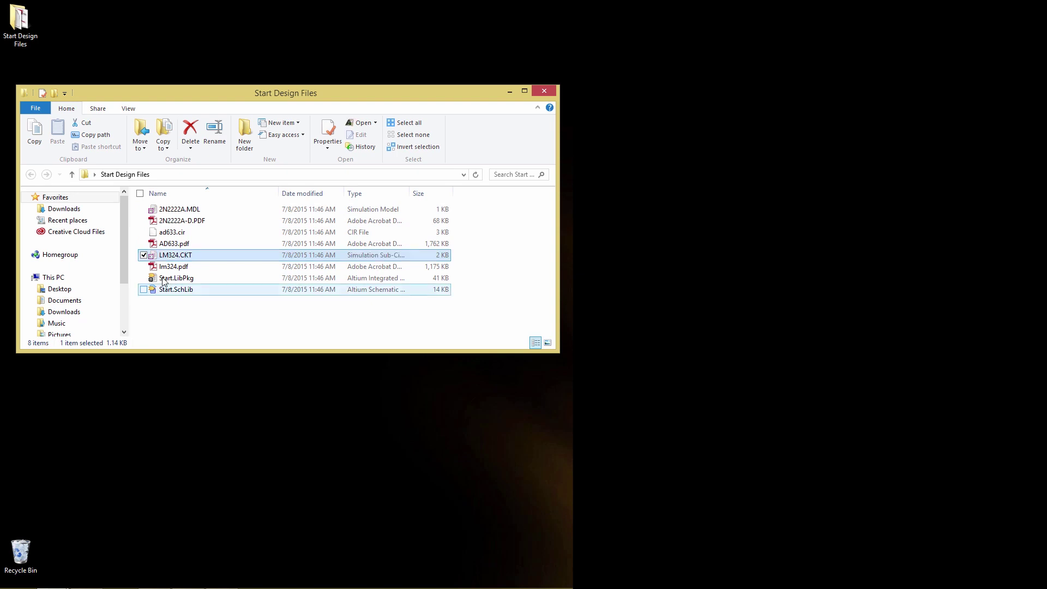
left_click(183, 234)
left_click(188, 234)
key("BackSpace")
key("BackSpace")
key("BackSpace")
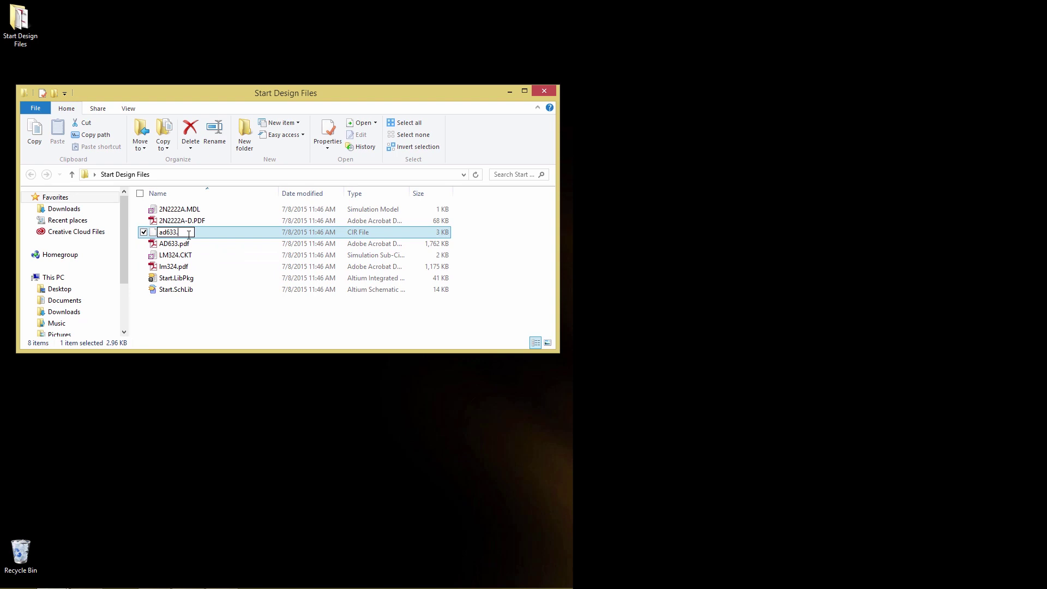
type("CKT")
left_click(257, 326)
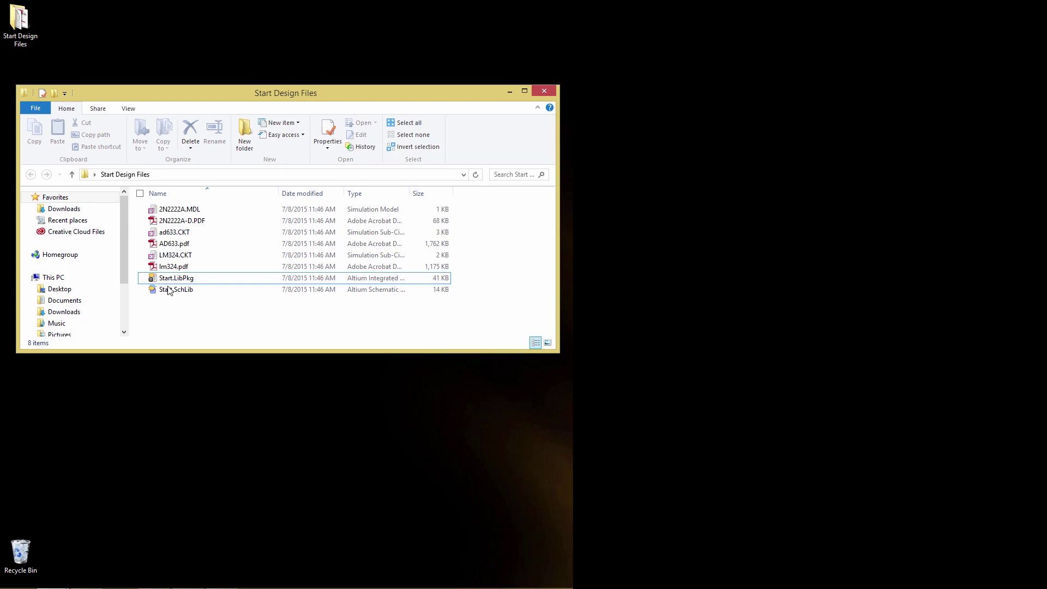
Step: Open Start.LibPkg in Altium Designer, then close that project again
double_click(184, 281)
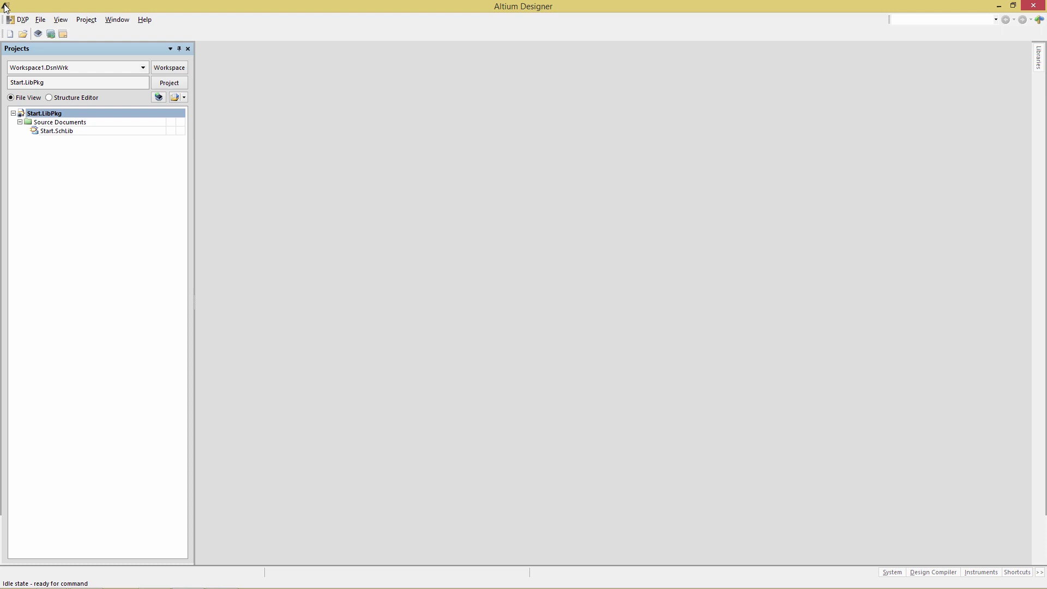
left_click(59, 133)
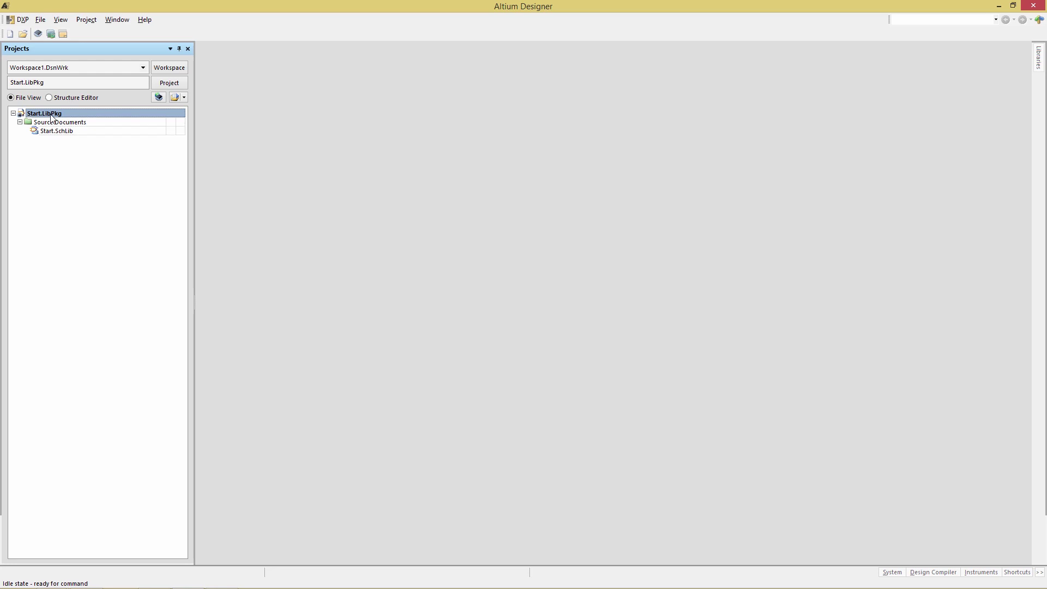
right_click(50, 114)
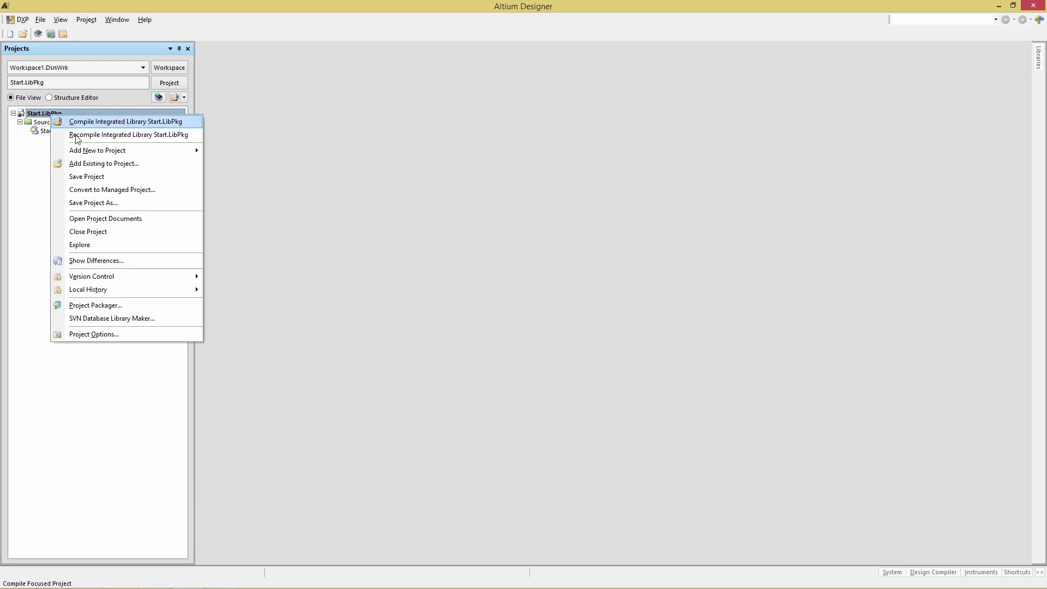
left_click(103, 231)
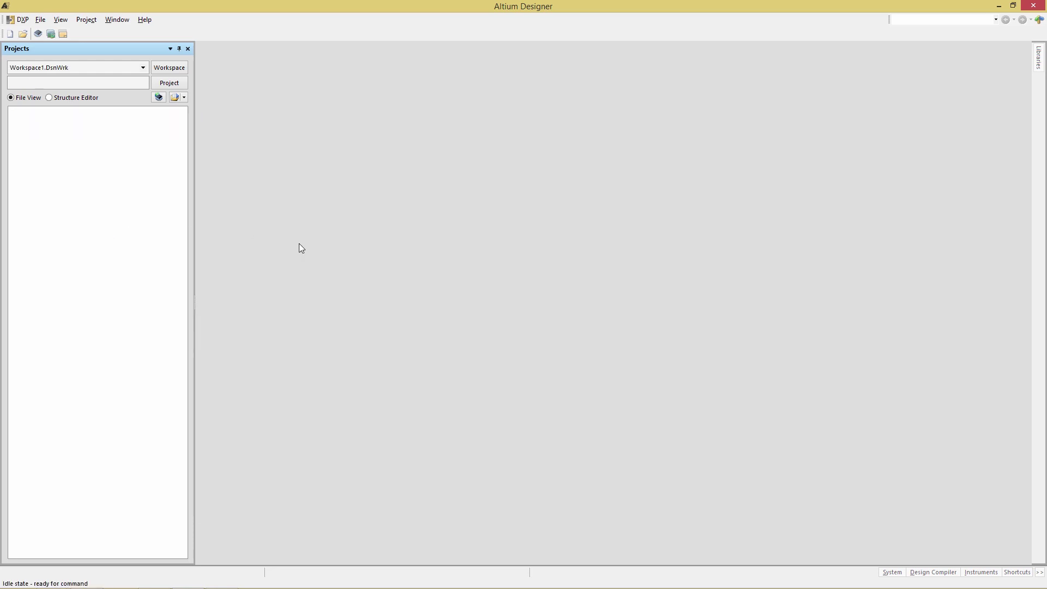
Step: Reopen Start.LibPkg from Desktop > Start Design Files and open Start.SchLib
left_click(41, 21)
left_click(58, 62)
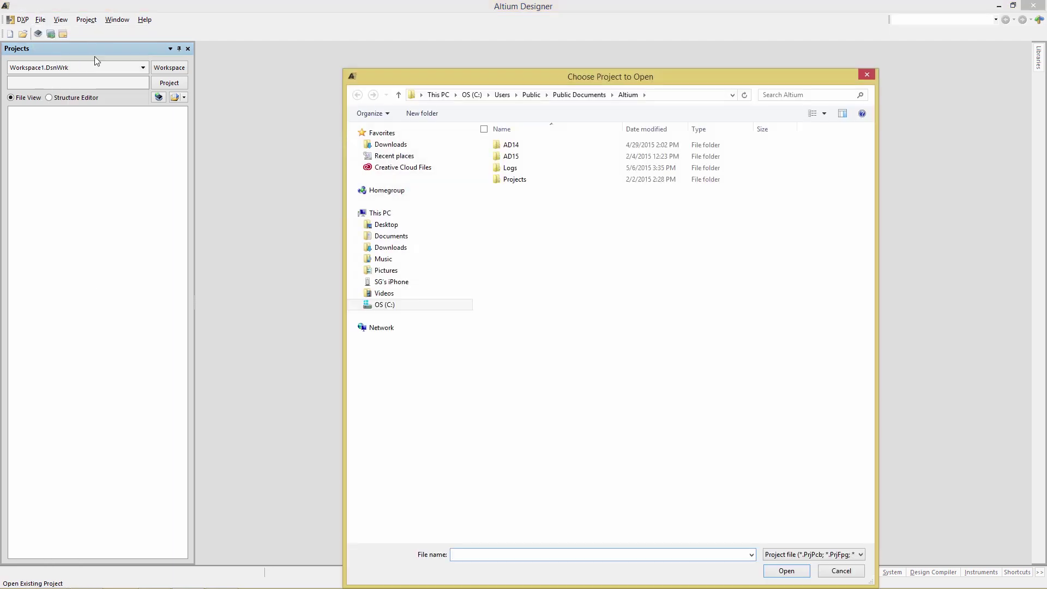
left_click(383, 226)
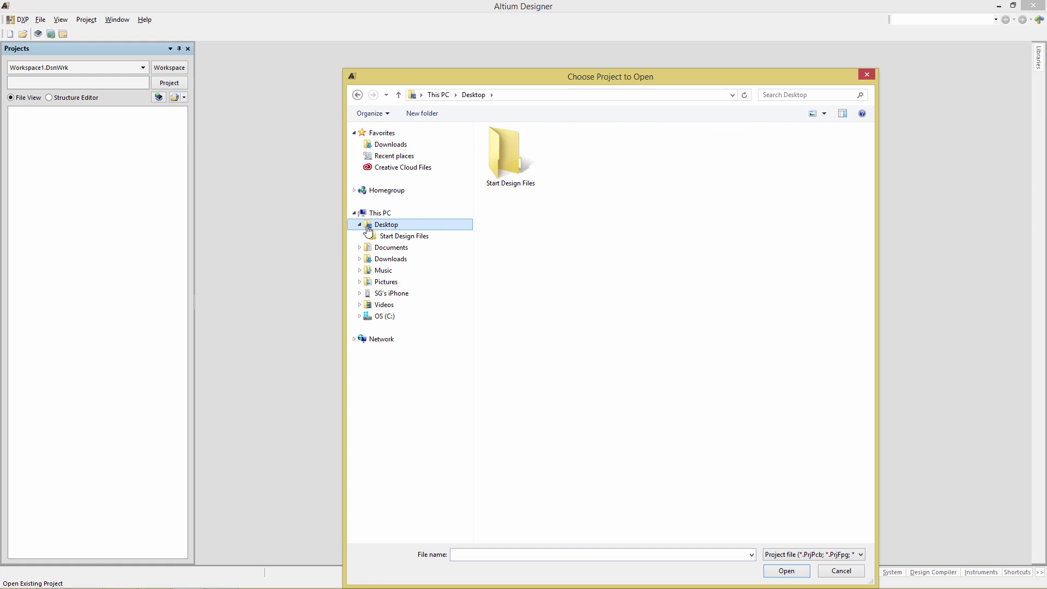
double_click(496, 167)
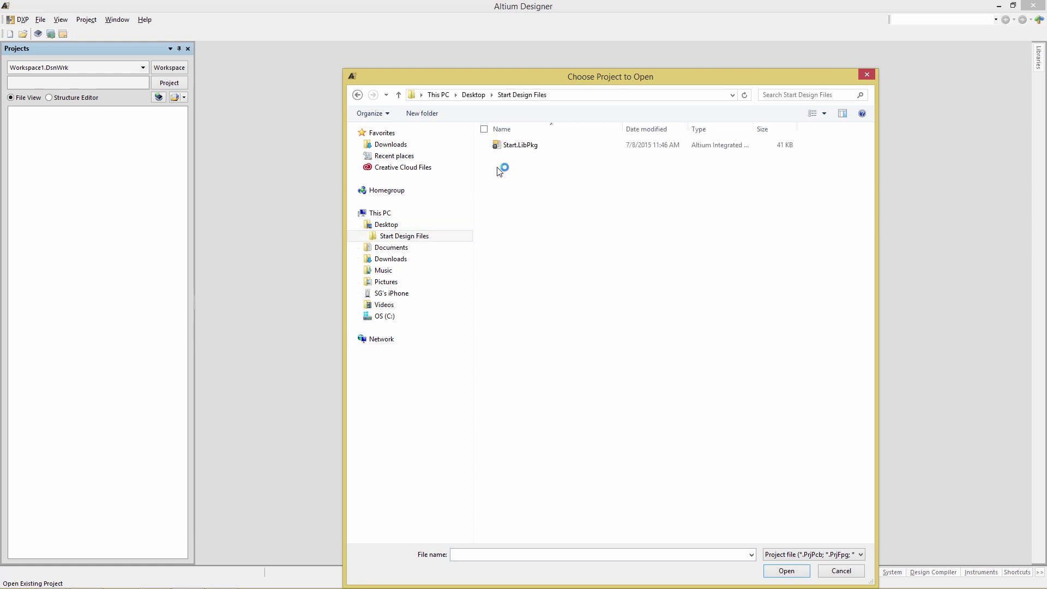
double_click(513, 145)
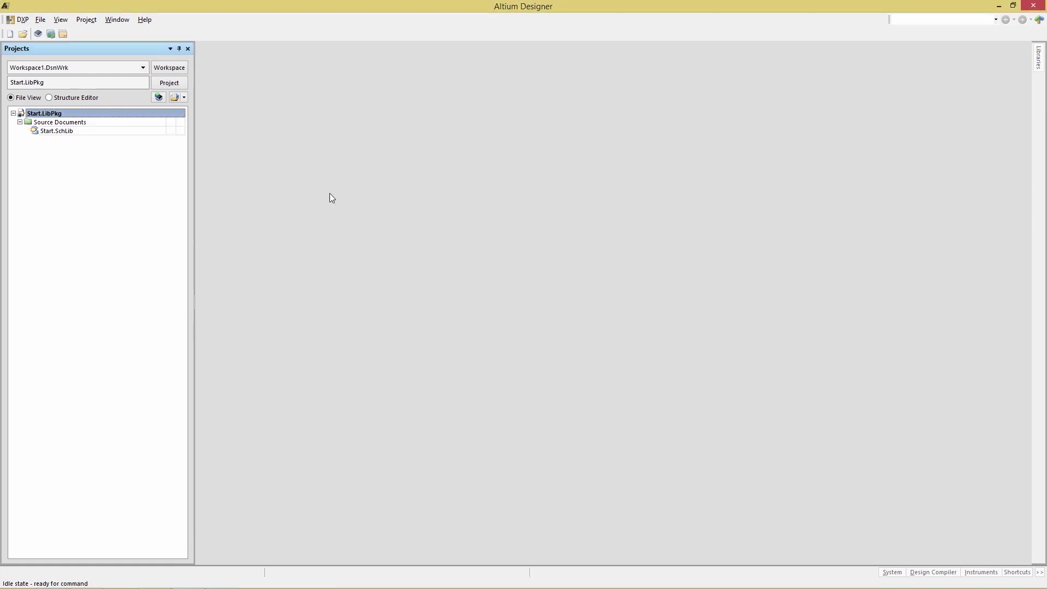
double_click(55, 131)
Step: Add 2N2222A.MDL, ad633.CKT and LM324.CKT to Start.LibPkg as mixed-signal sim model files
right_click(54, 113)
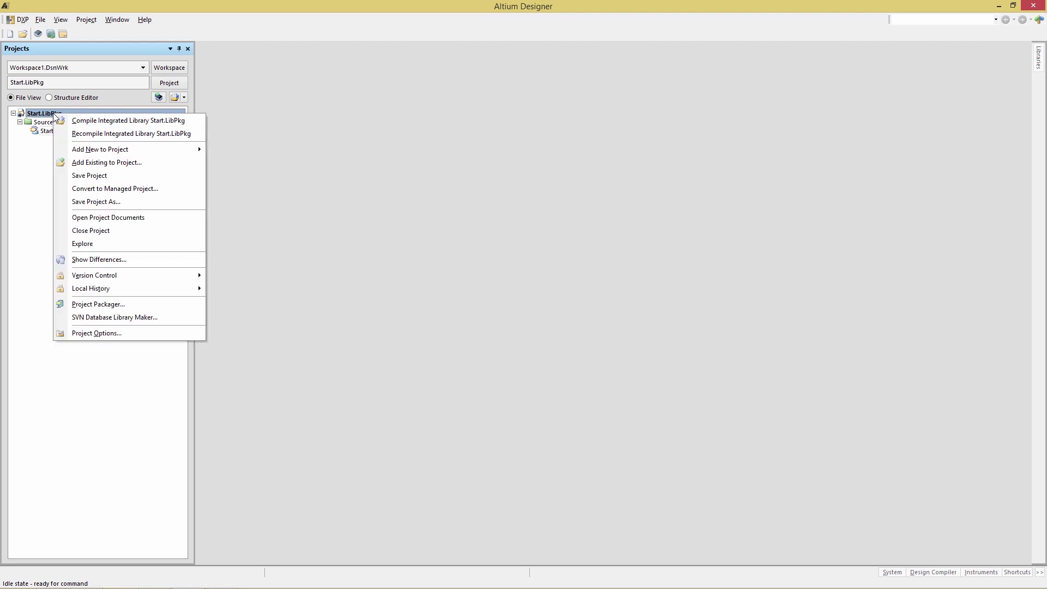
left_click(90, 164)
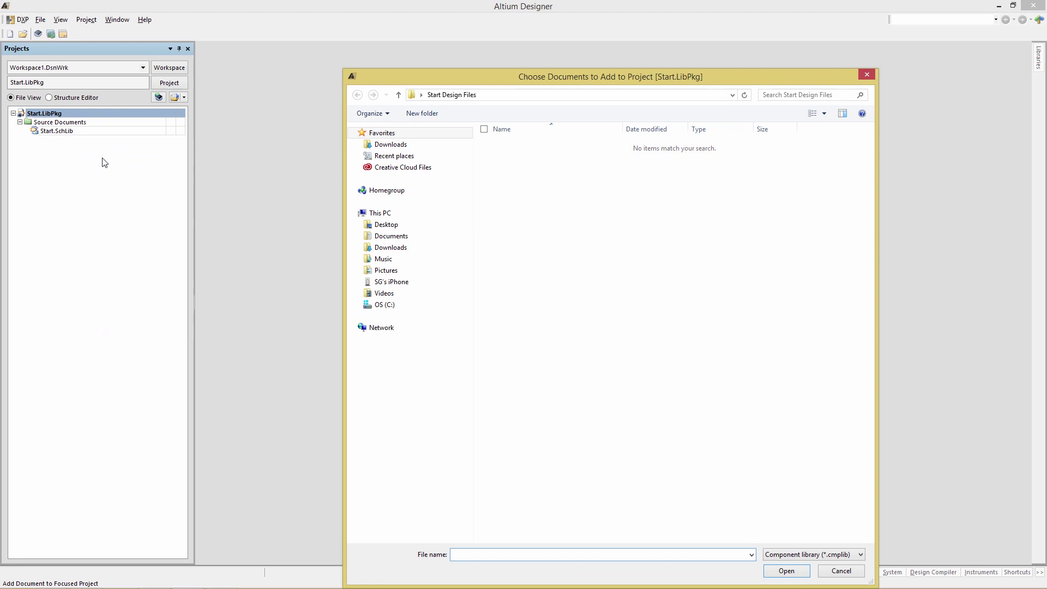
left_click_drag(544, 77, 413, 26)
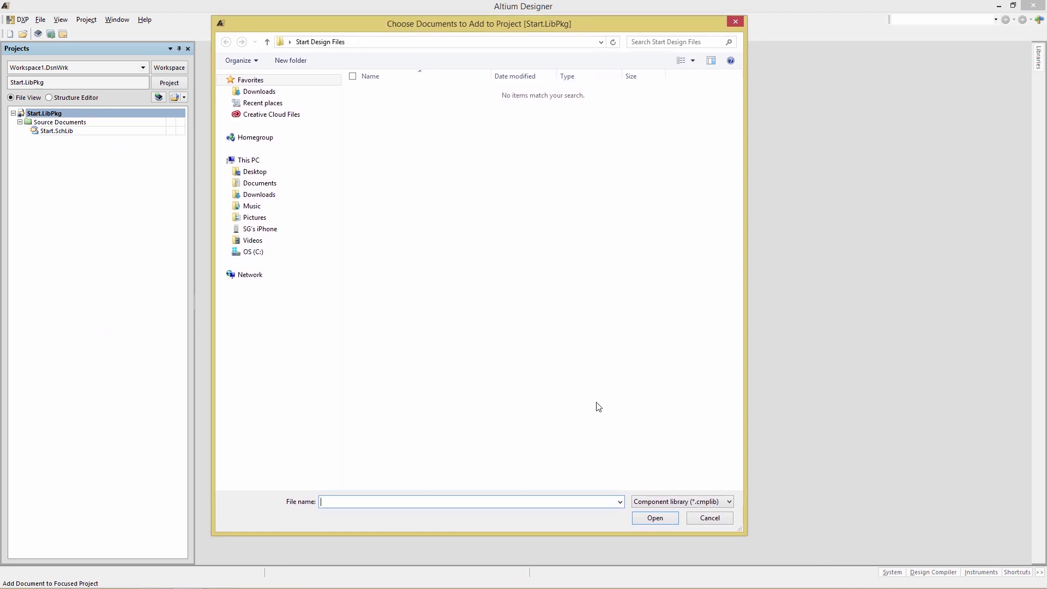
left_click(729, 502)
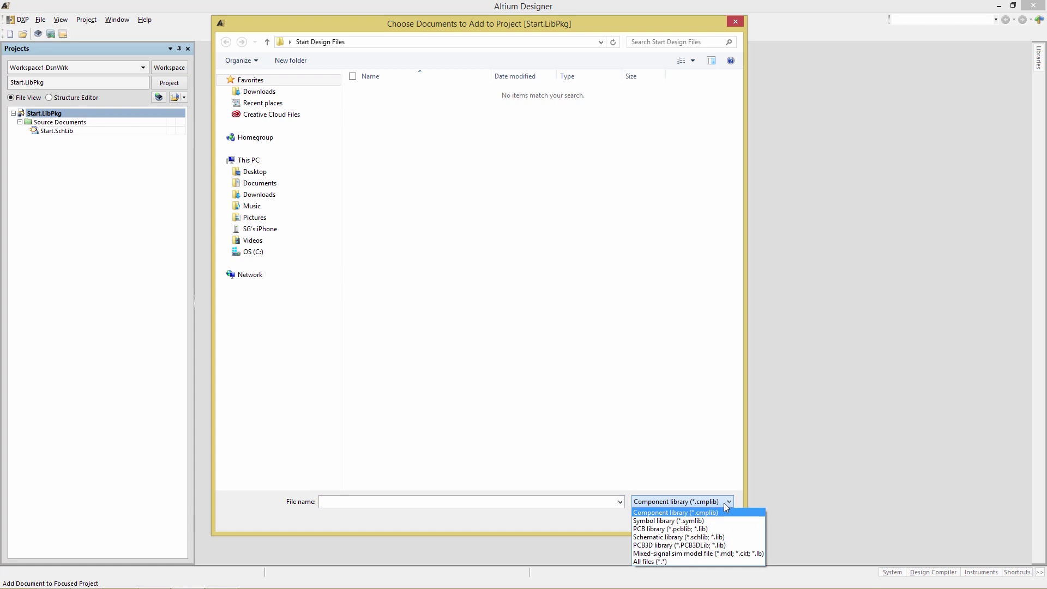
left_click(707, 554)
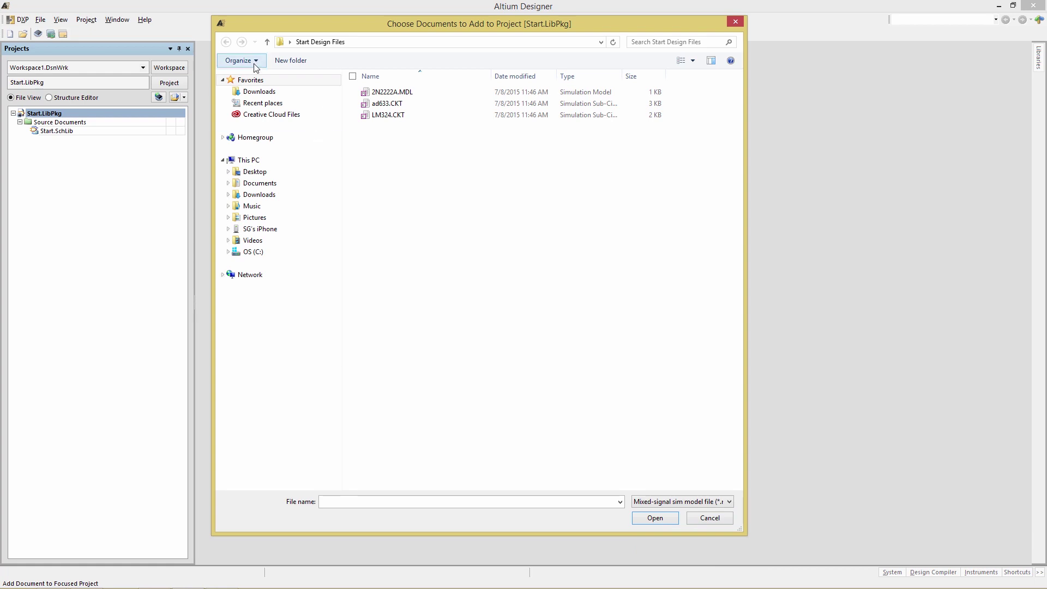
left_click(255, 171)
left_click(370, 115)
double_click(370, 115)
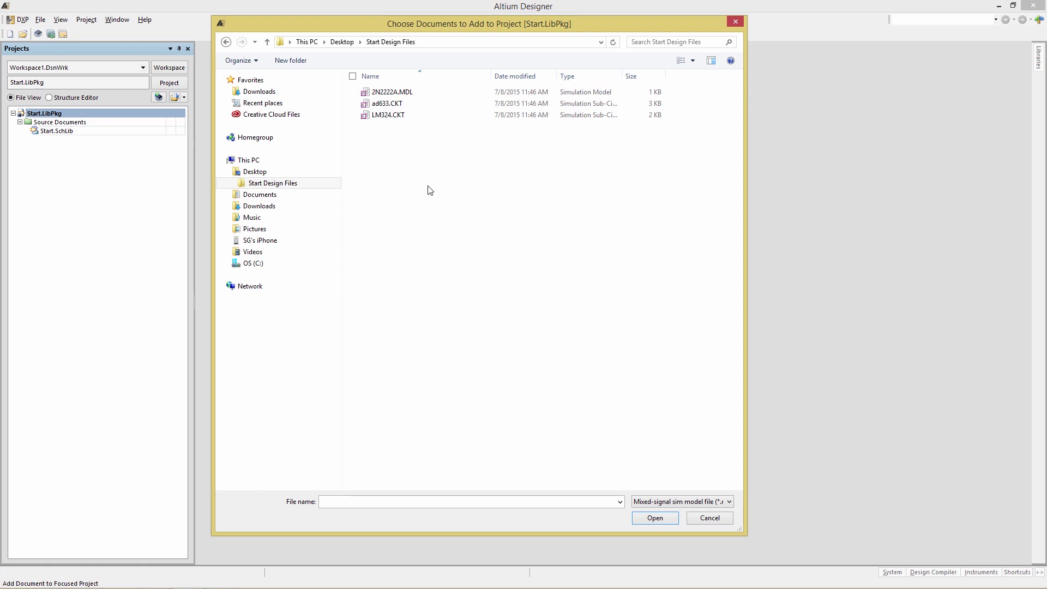
left_click_drag(437, 191, 359, 90)
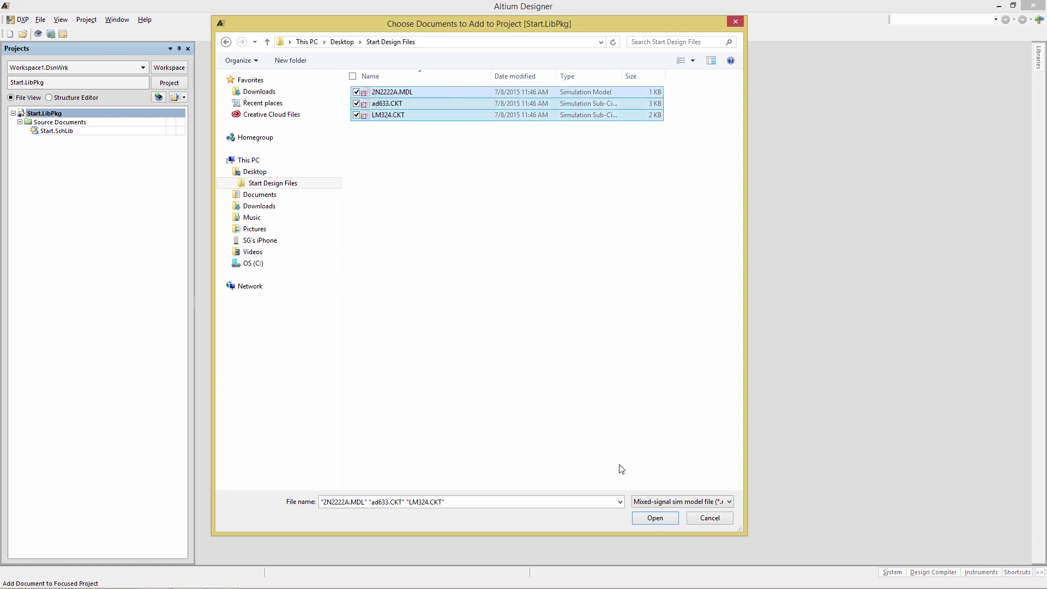
left_click(654, 518)
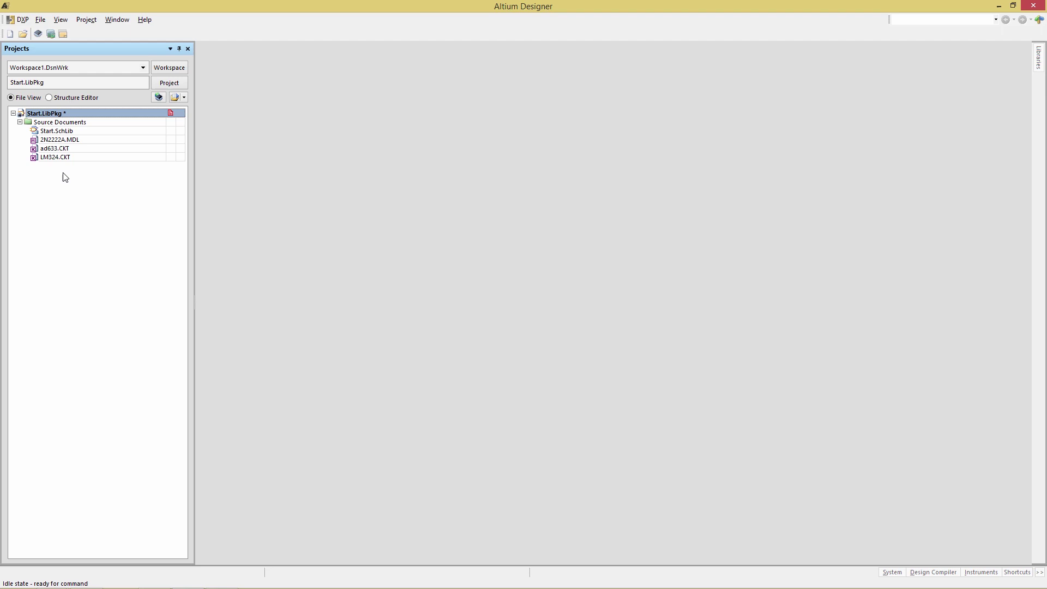
Step: Save all project documents and open Start.SchLib
left_click(40, 20)
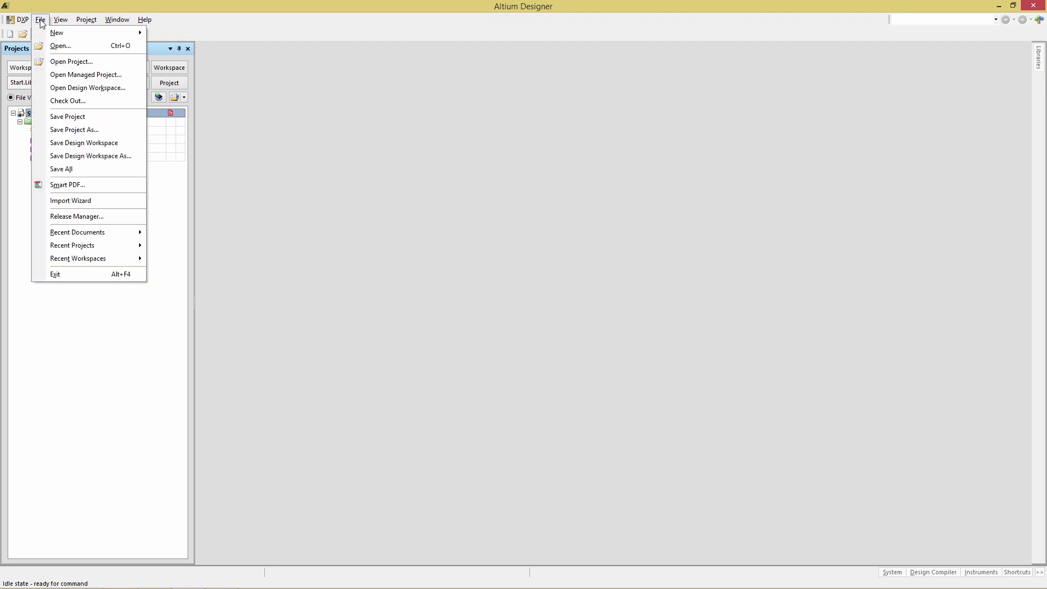
left_click(63, 170)
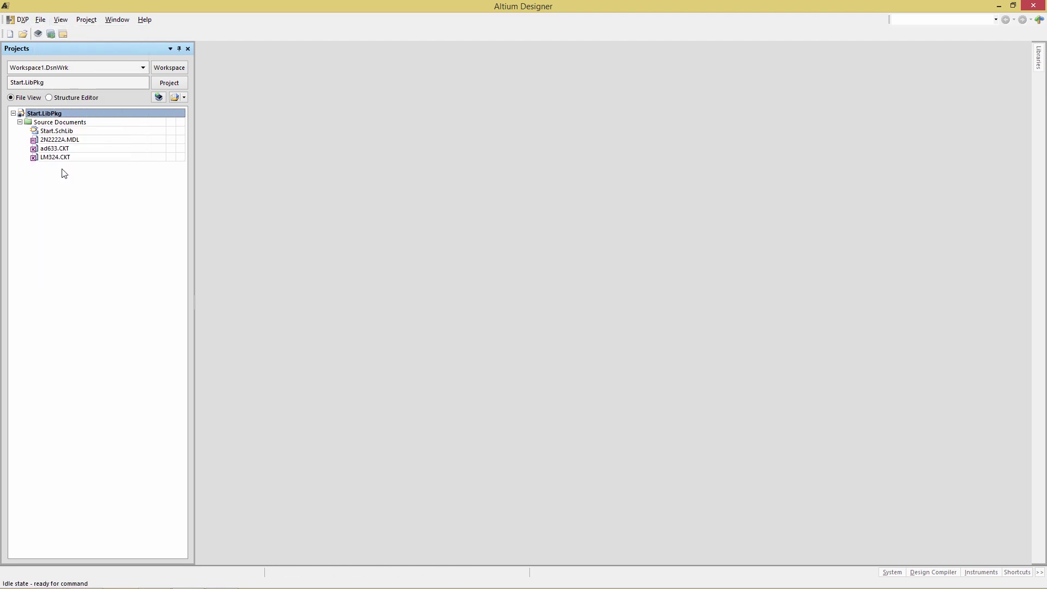
double_click(57, 132)
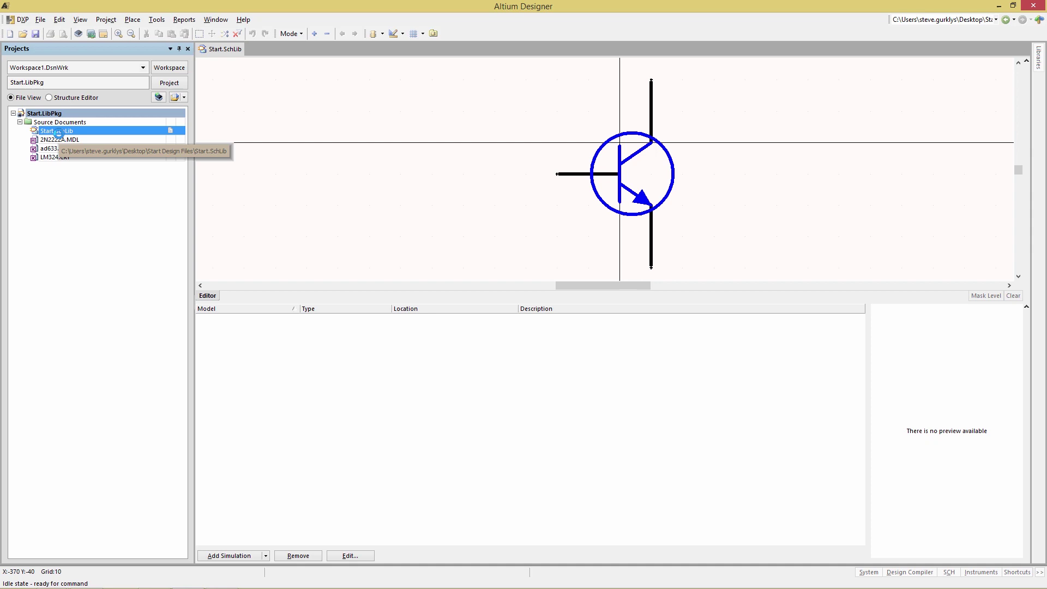
Step: Show the SCH Library component list, collapse LM324Quad and select Resistor
left_click(950, 574)
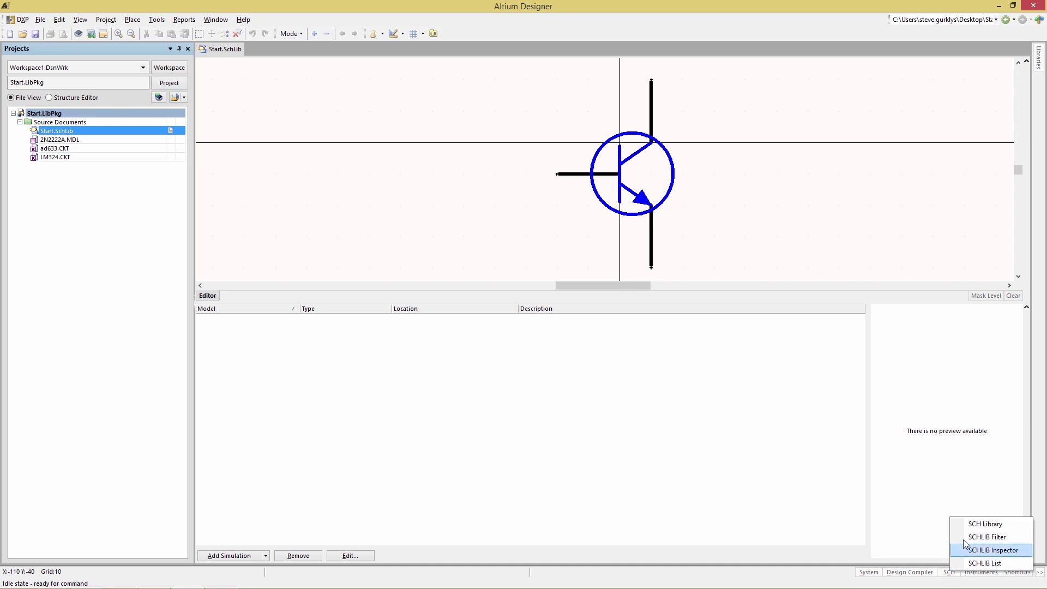
left_click(985, 523)
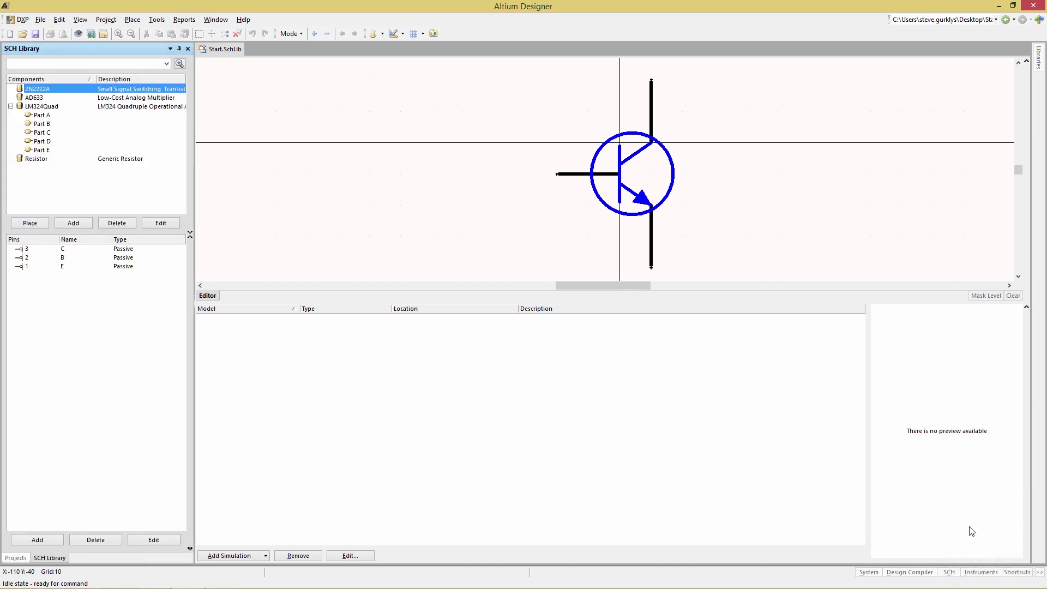
left_click(11, 107)
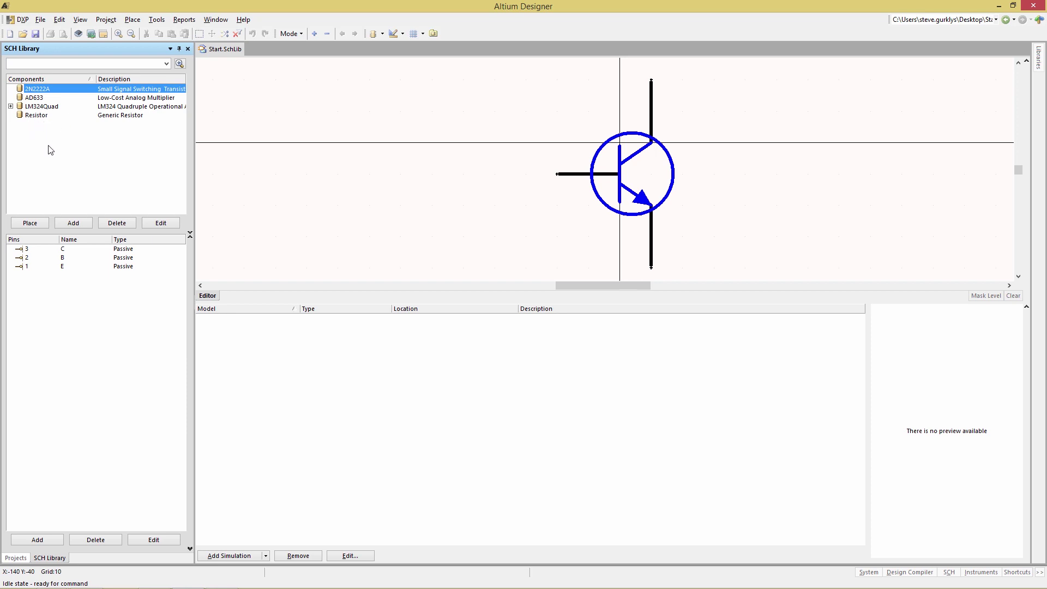
left_click(34, 116)
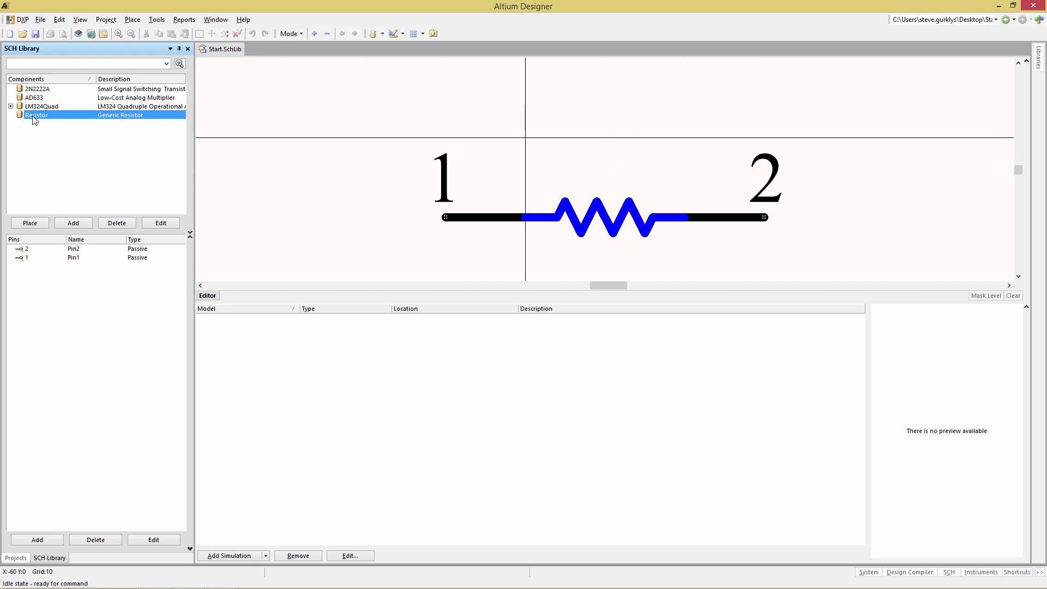
Step: Add a simulation model to the Resistor component with sub-kind Resistor
double_click(33, 116)
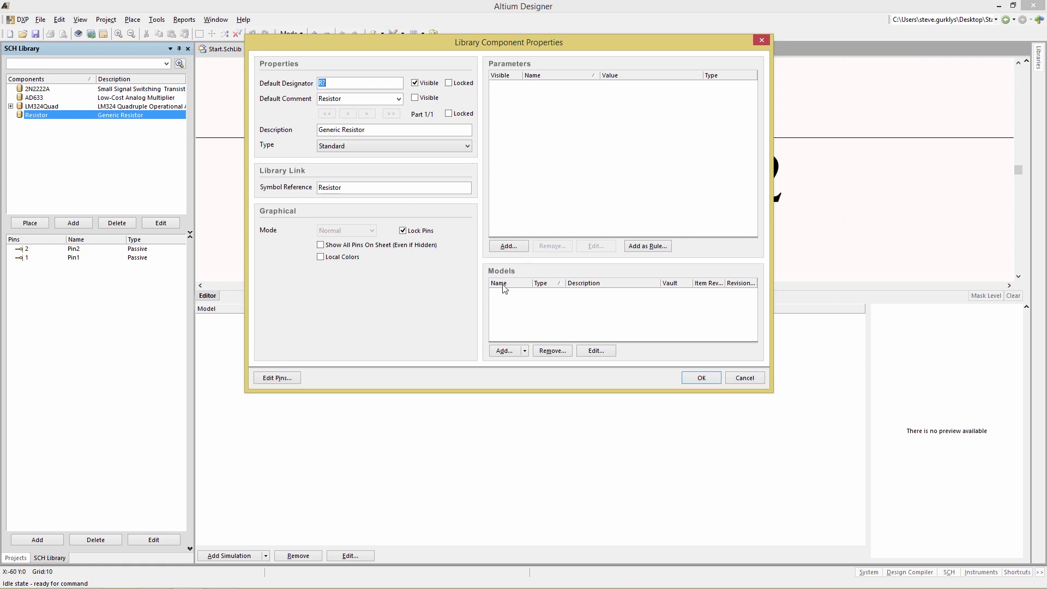
left_click(525, 351)
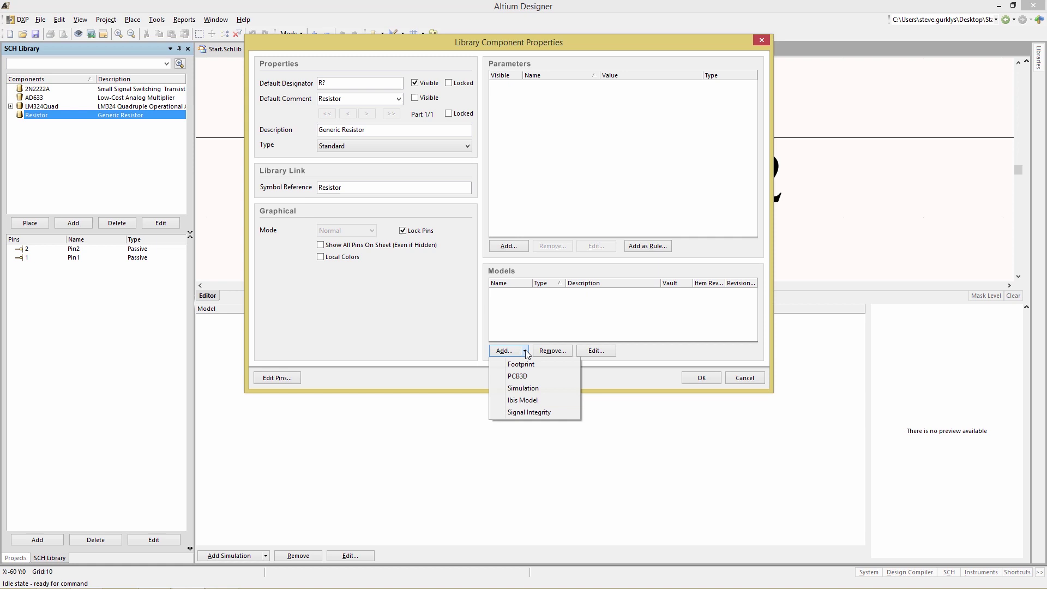
left_click(557, 390)
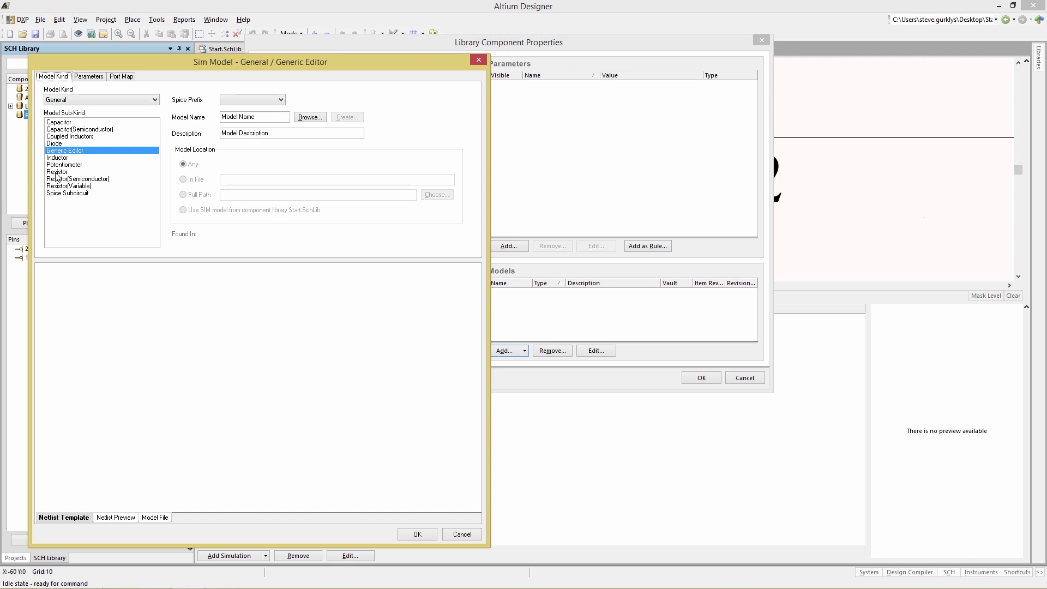
left_click(56, 172)
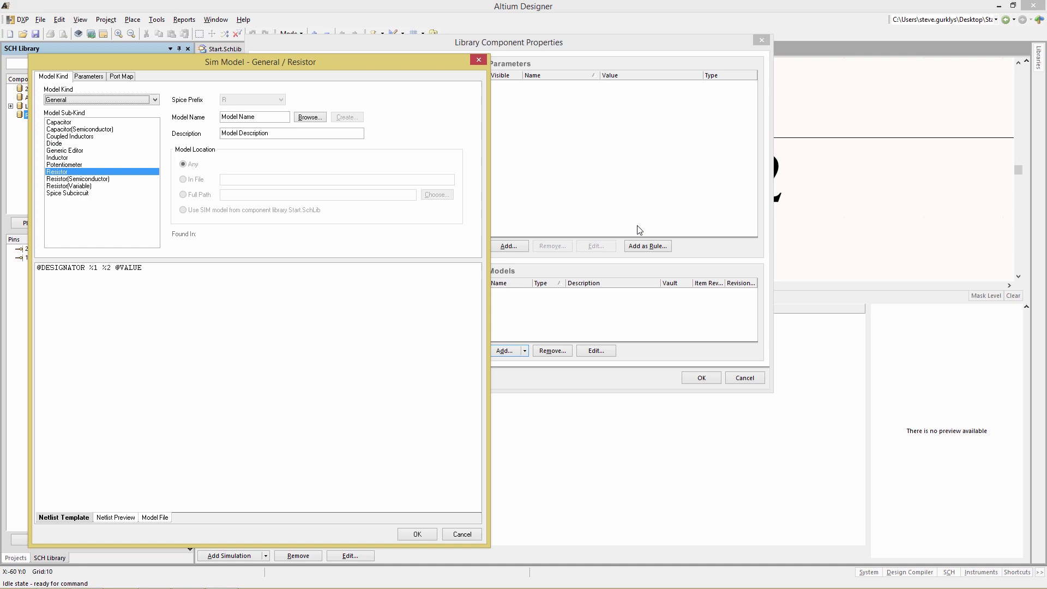
key("Down")
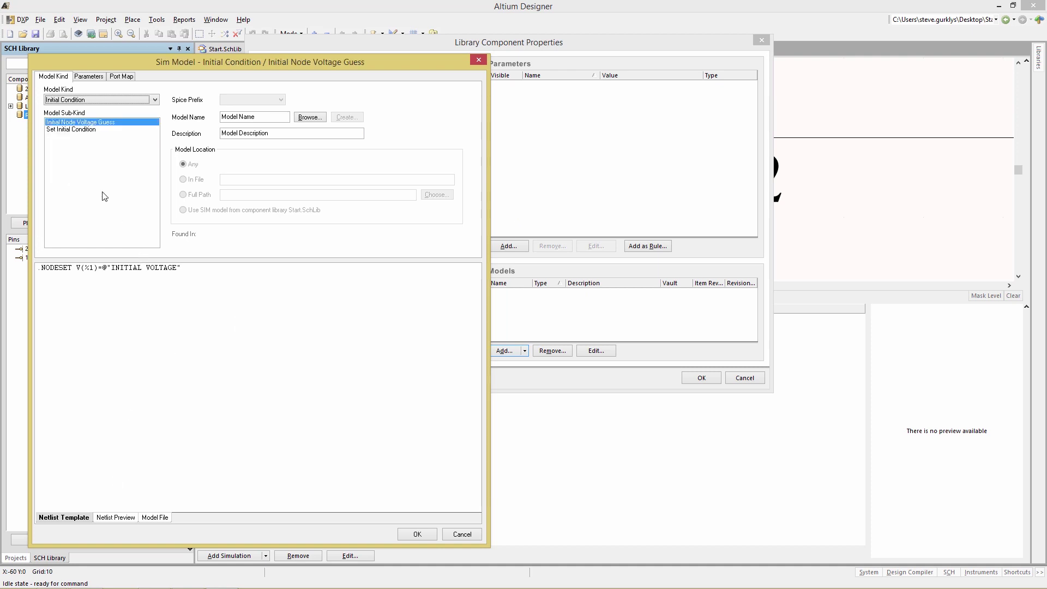
key("Up")
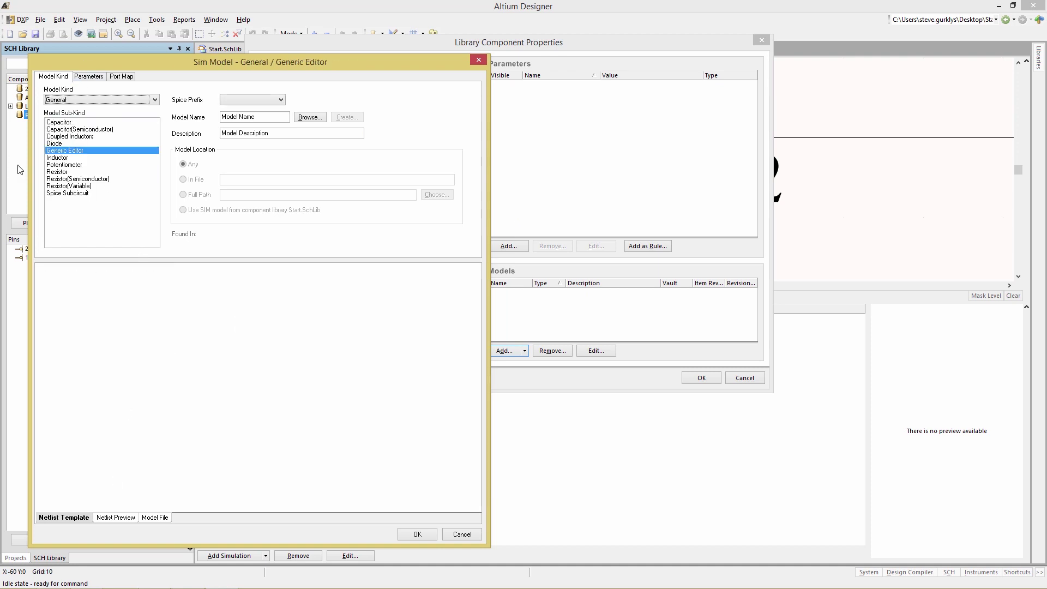
left_click(156, 518)
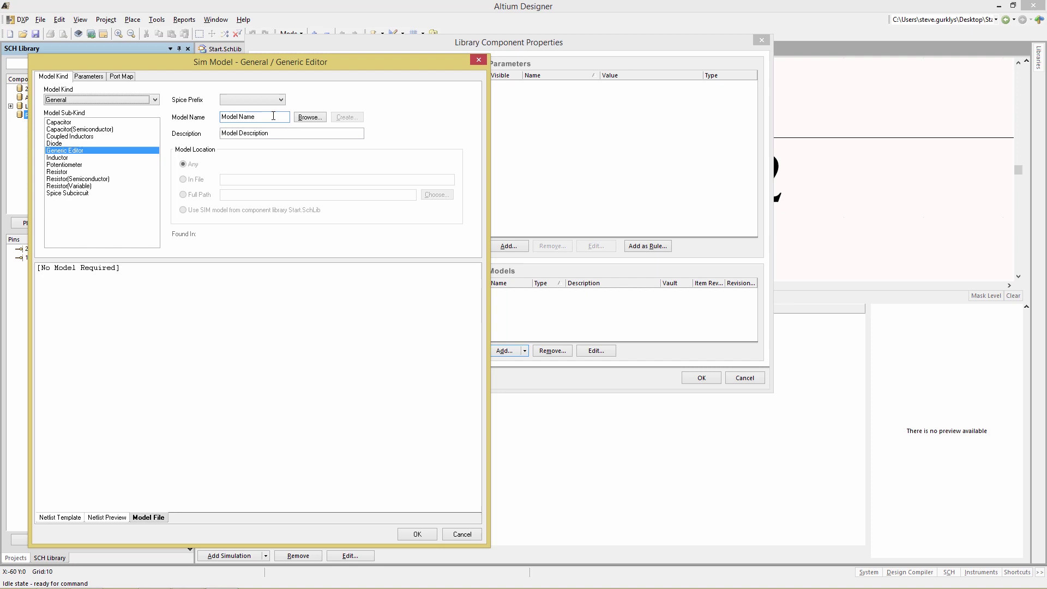
Step: Name and describe the model 'Generic Resistor', check the port map, and set Value to 2.2K
left_click_drag(269, 116, 199, 126)
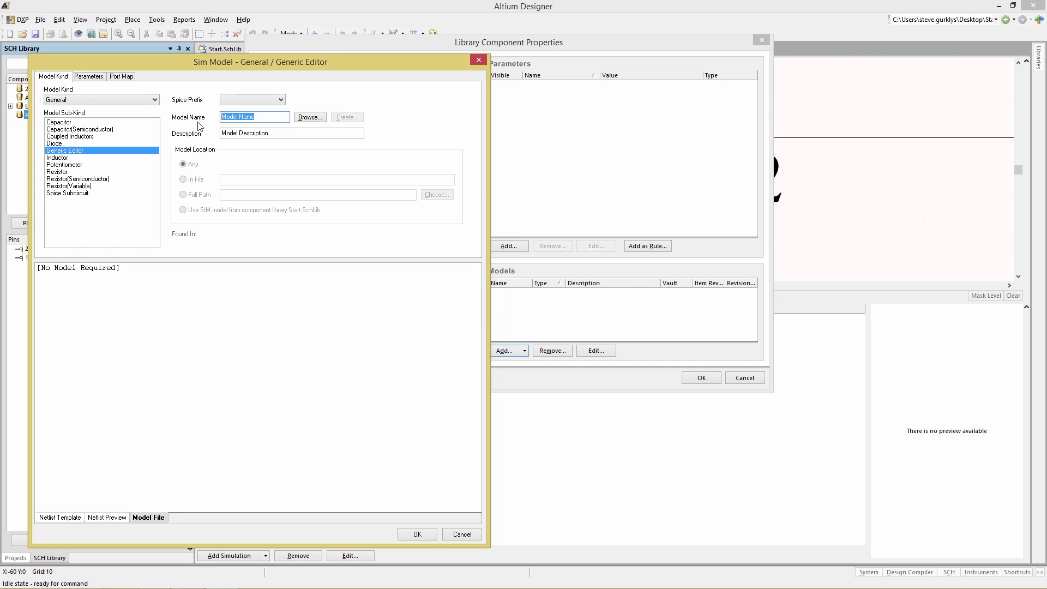
type("Generic Resistor")
left_click(254, 132)
left_click_drag(269, 133, 211, 134)
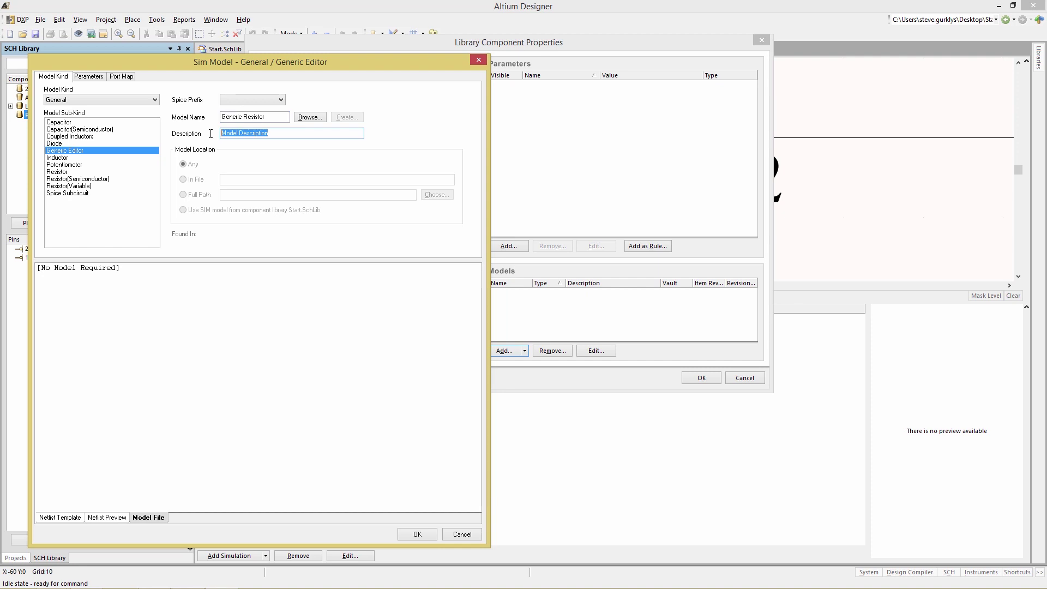
type("Generic Resistor")
left_click(57, 171)
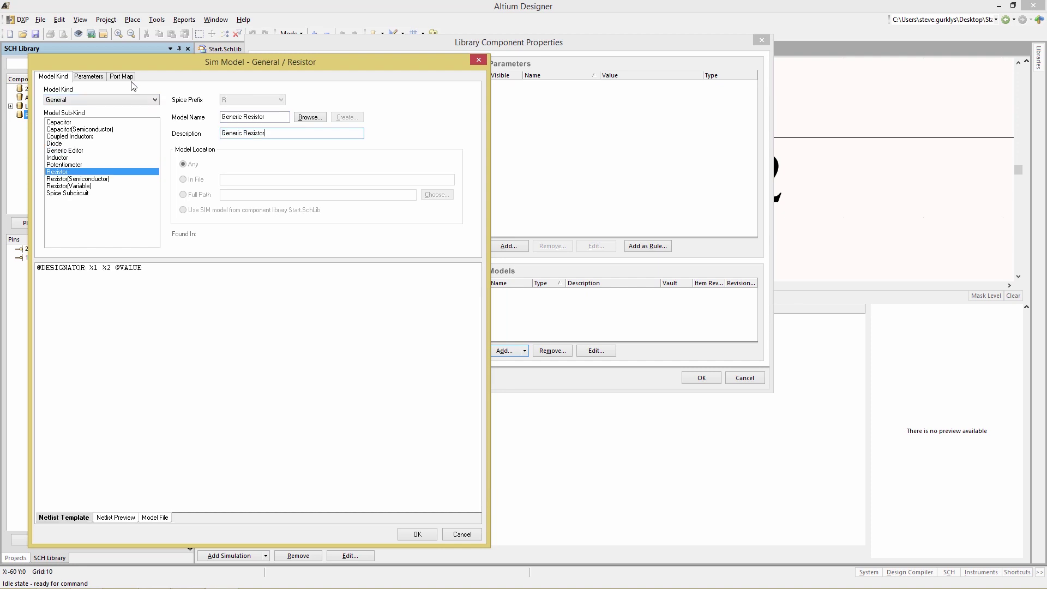
left_click(123, 77)
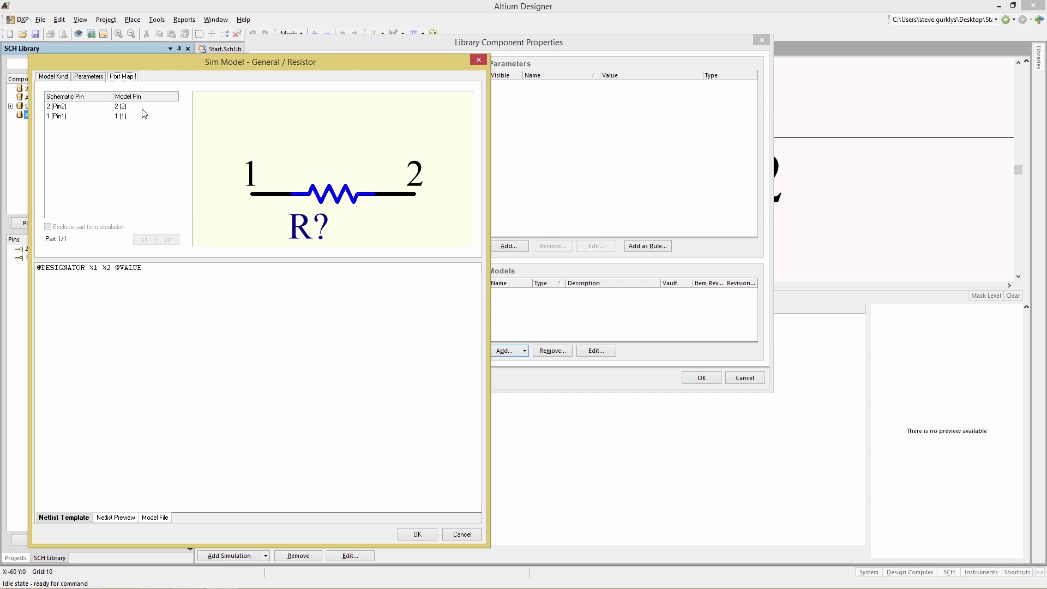
left_click(89, 76)
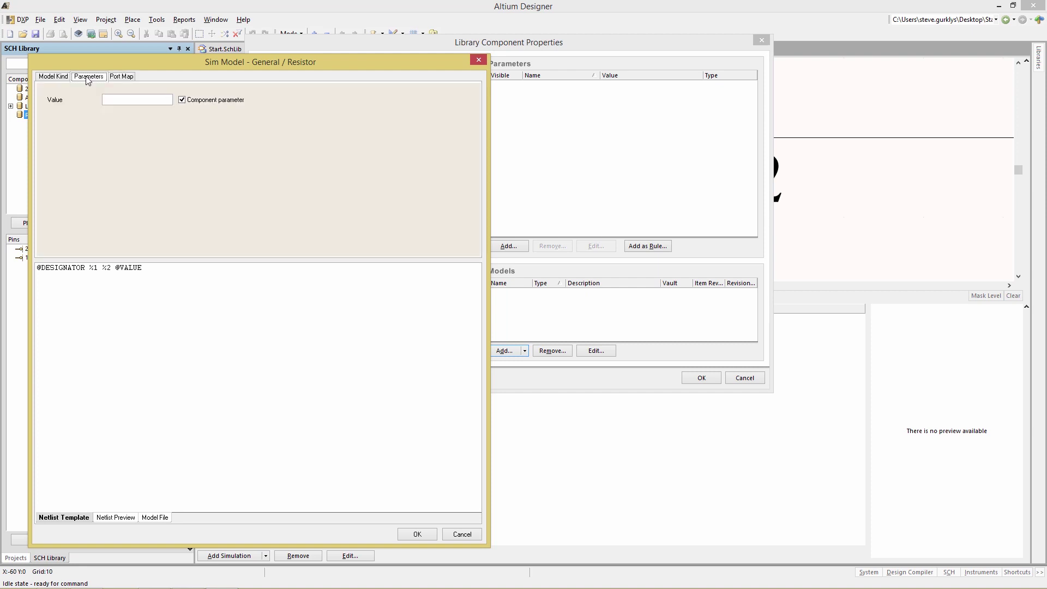
left_click(117, 100)
type("2.2K")
left_click(417, 535)
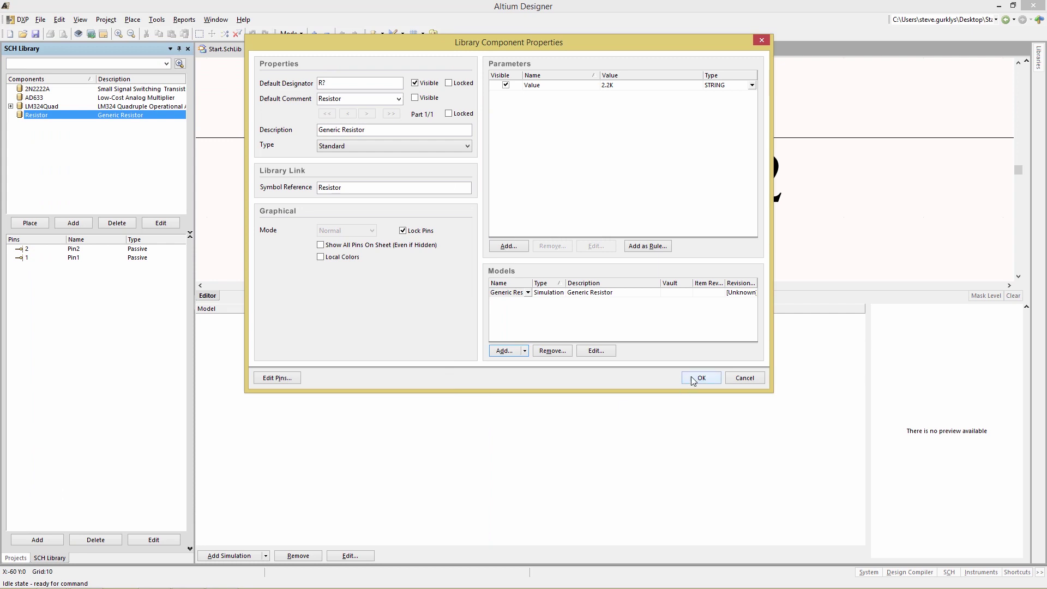
Step: With snap grid 1, drag the 2.2K label below the resistor body, then Save All
left_click(701, 378)
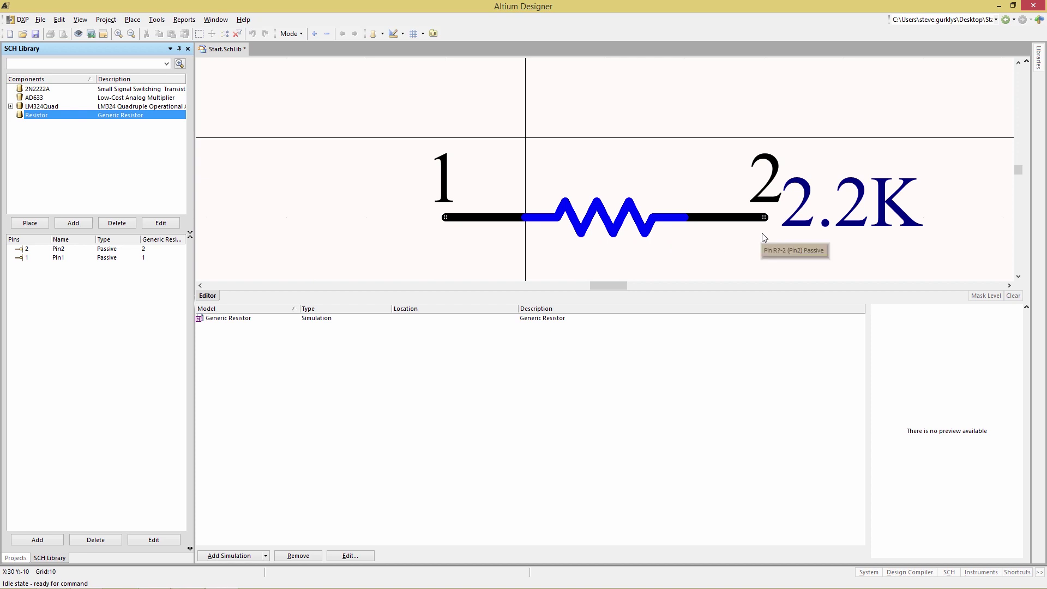
scroll(763, 238, "right", 1)
key("g")
left_click(769, 221)
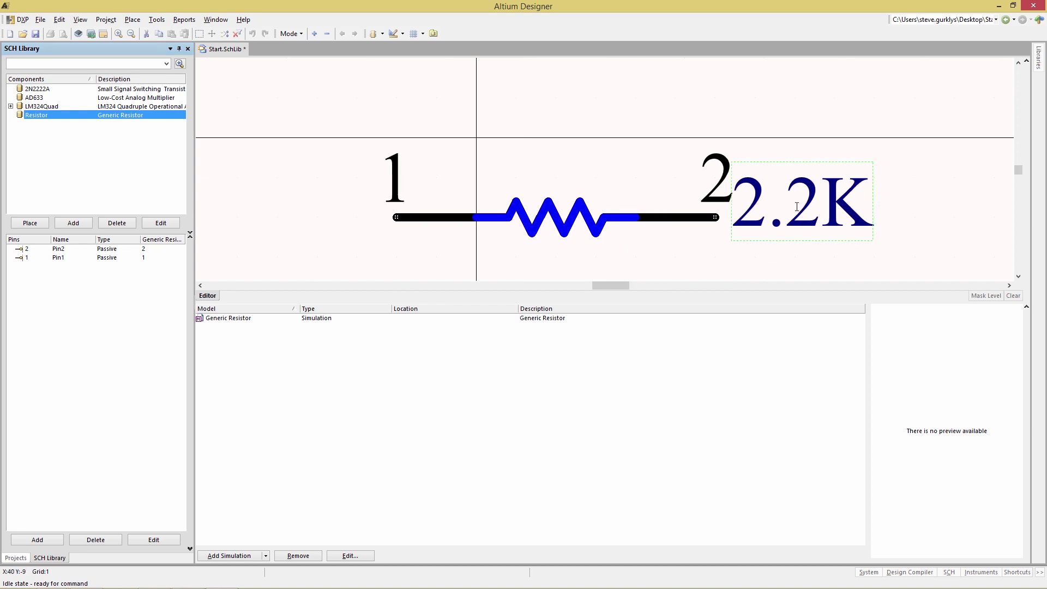
left_click_drag(769, 221, 554, 274)
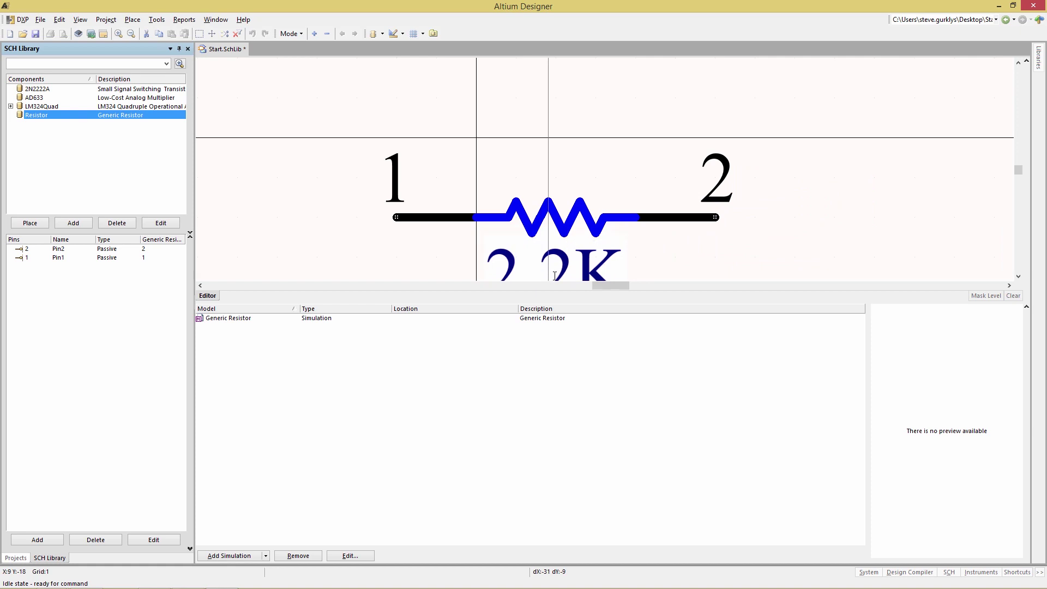
scroll(733, 229, "down", 1)
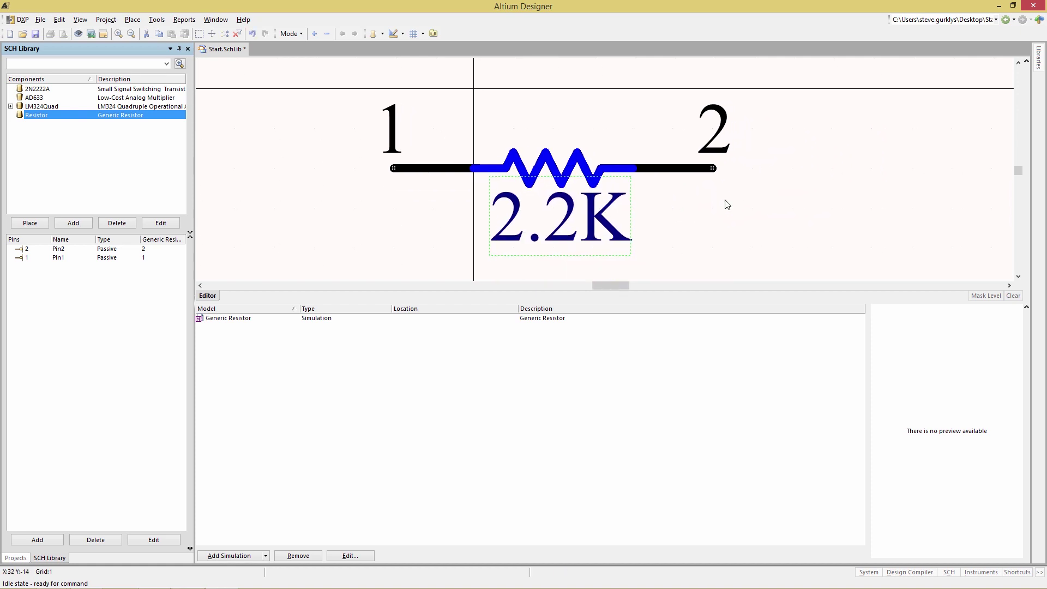
left_click(729, 228)
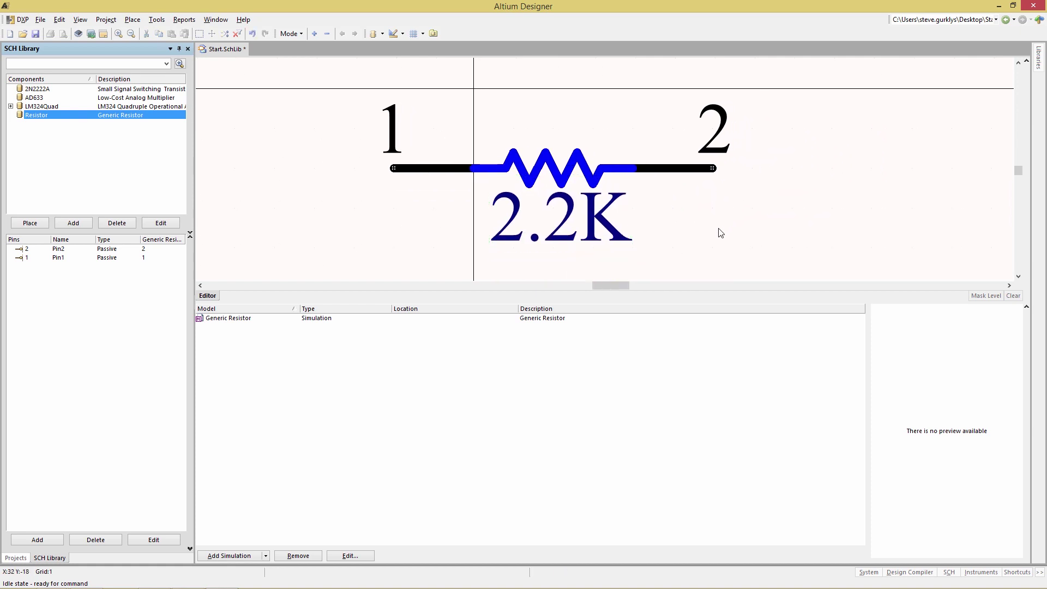
left_click(40, 22)
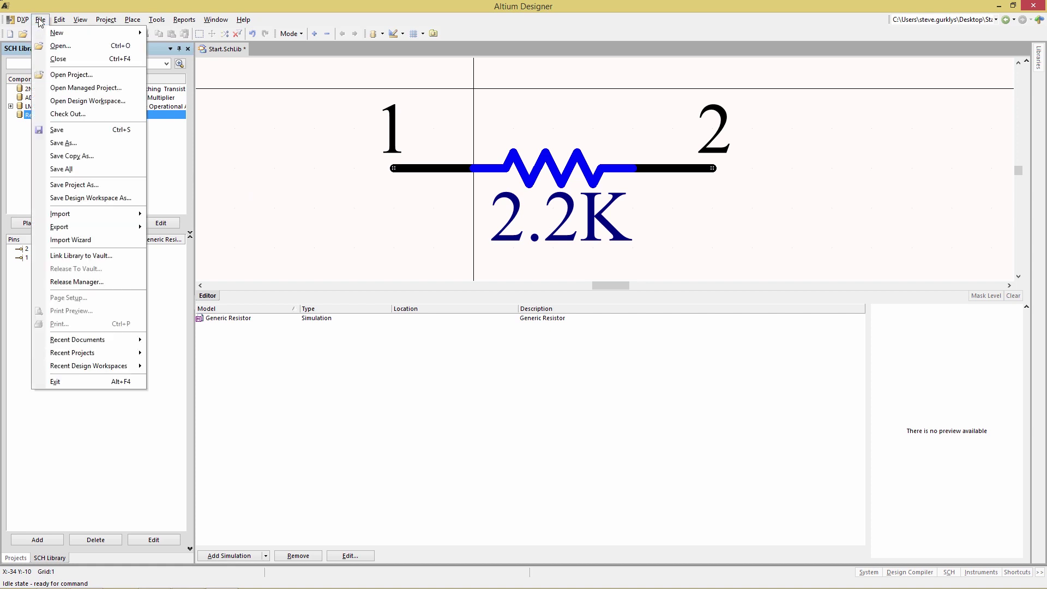
left_click(63, 169)
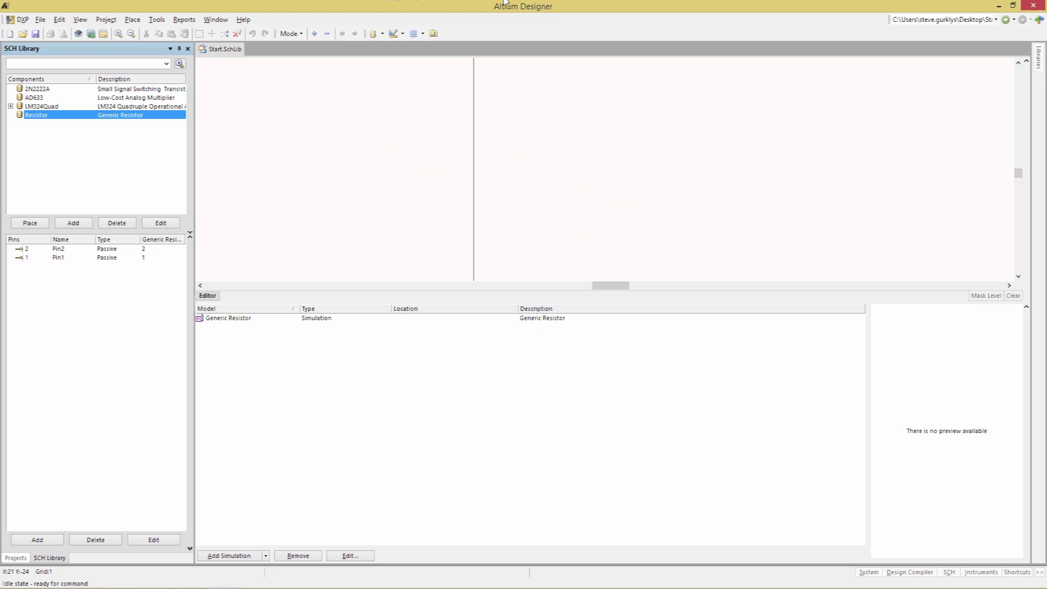
Step: Make 2N2222A base pin 2's designator visible with a custom margin of 12
left_click(37, 89)
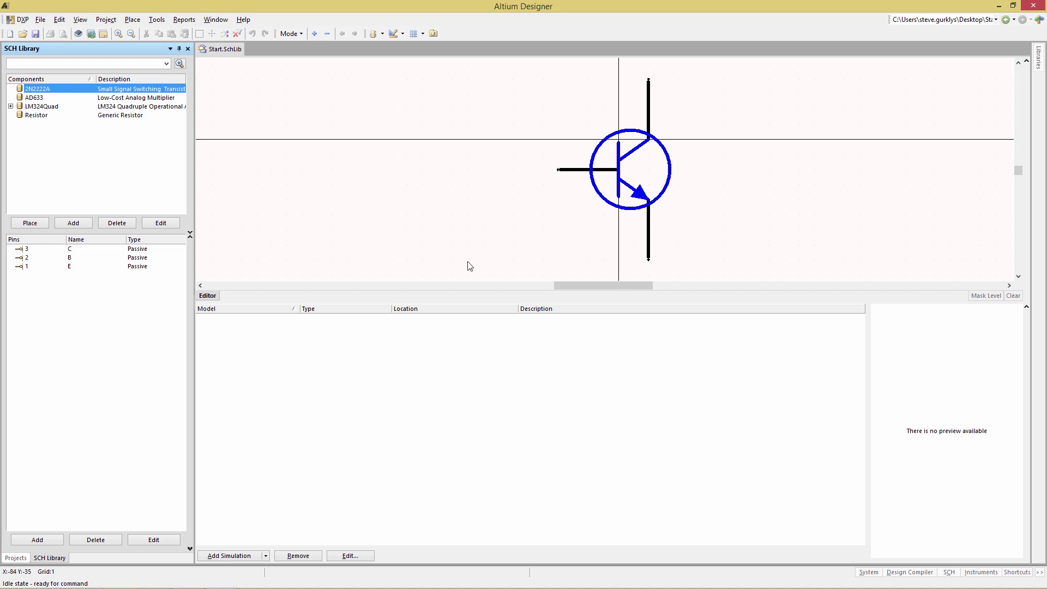
double_click(572, 170)
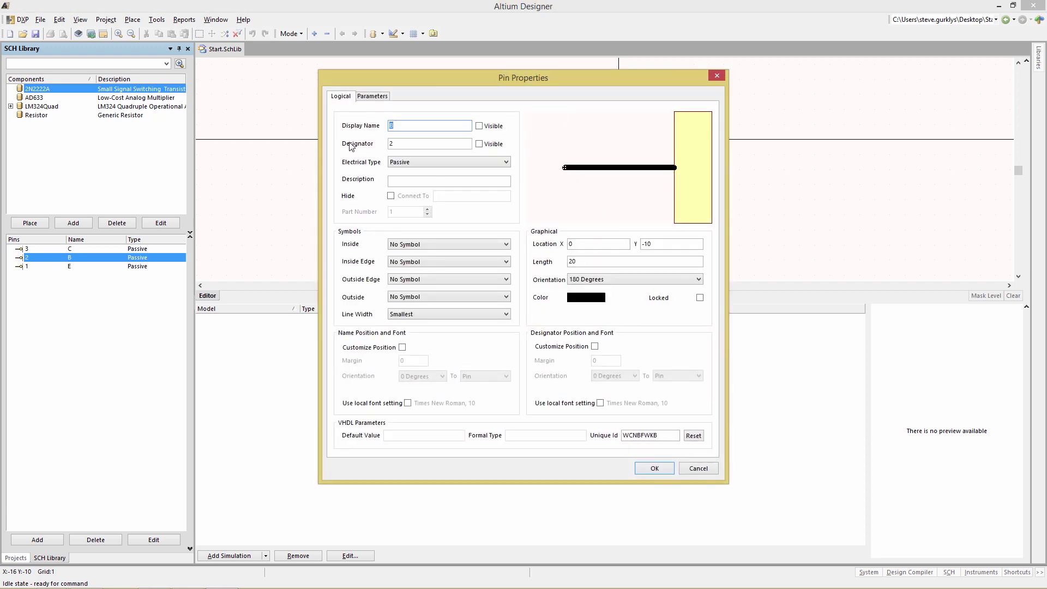
left_click(480, 144)
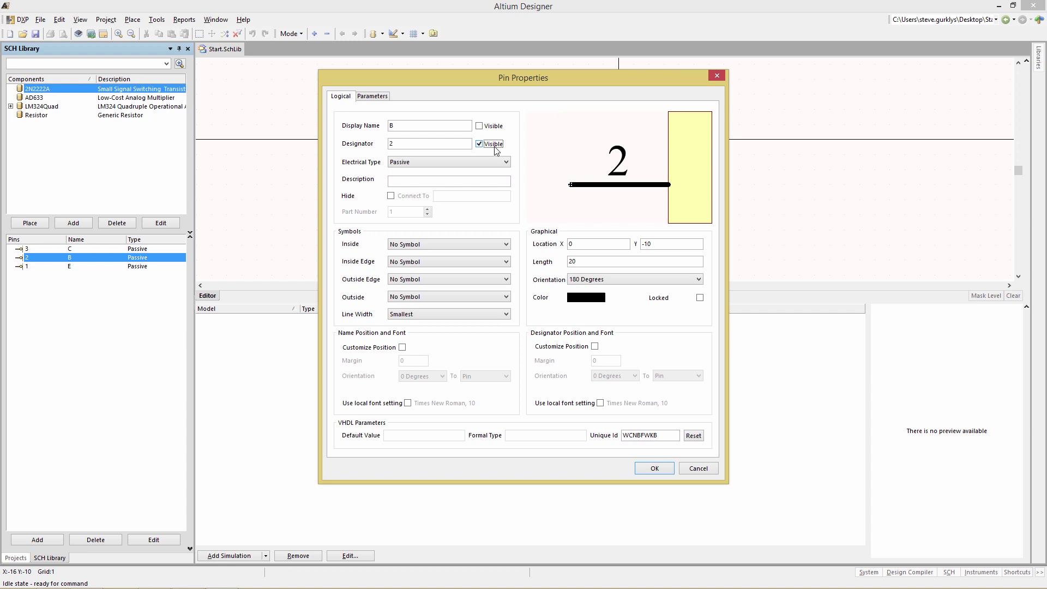
left_click(653, 470)
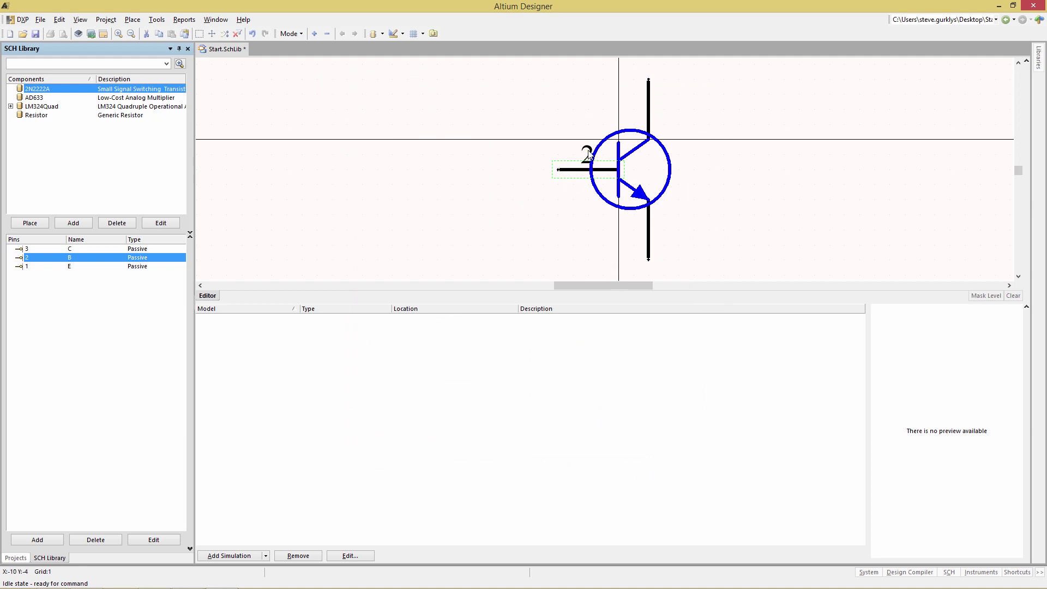
double_click(571, 172)
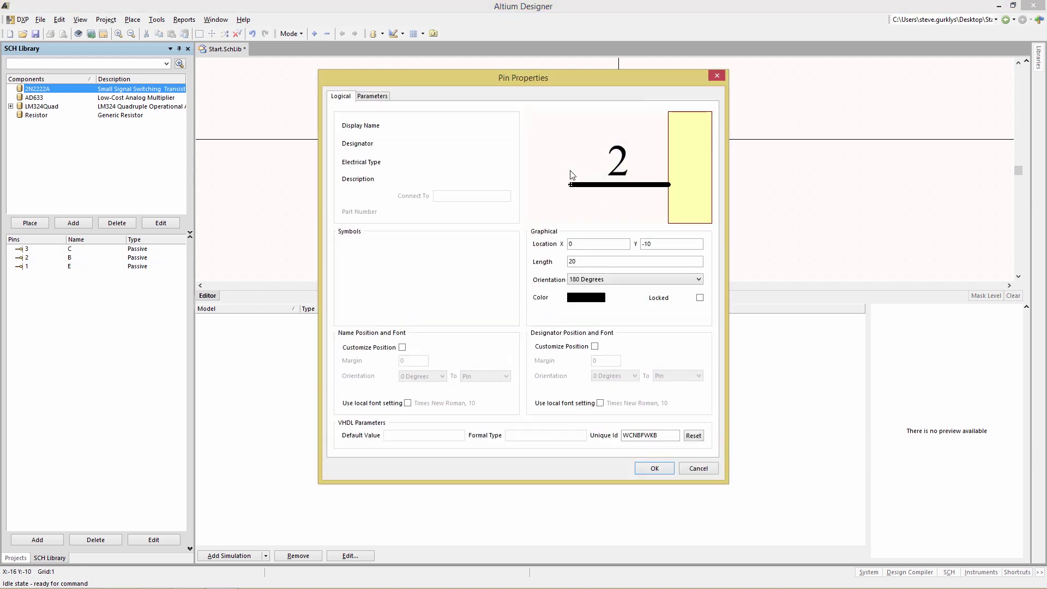
left_click(595, 346)
double_click(601, 361)
type("8")
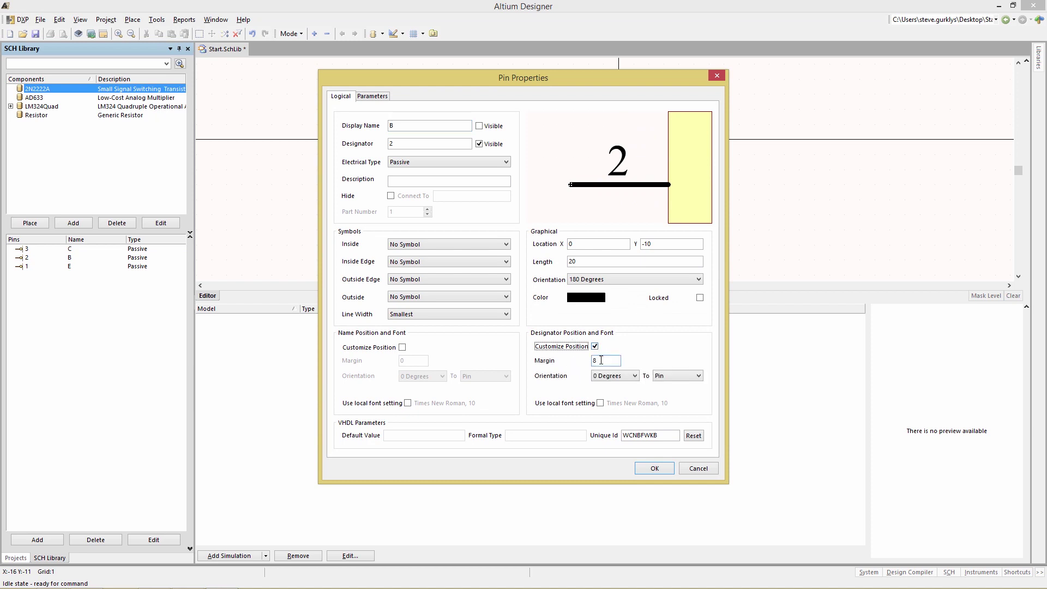
left_click_drag(600, 360, 591, 361)
type("12")
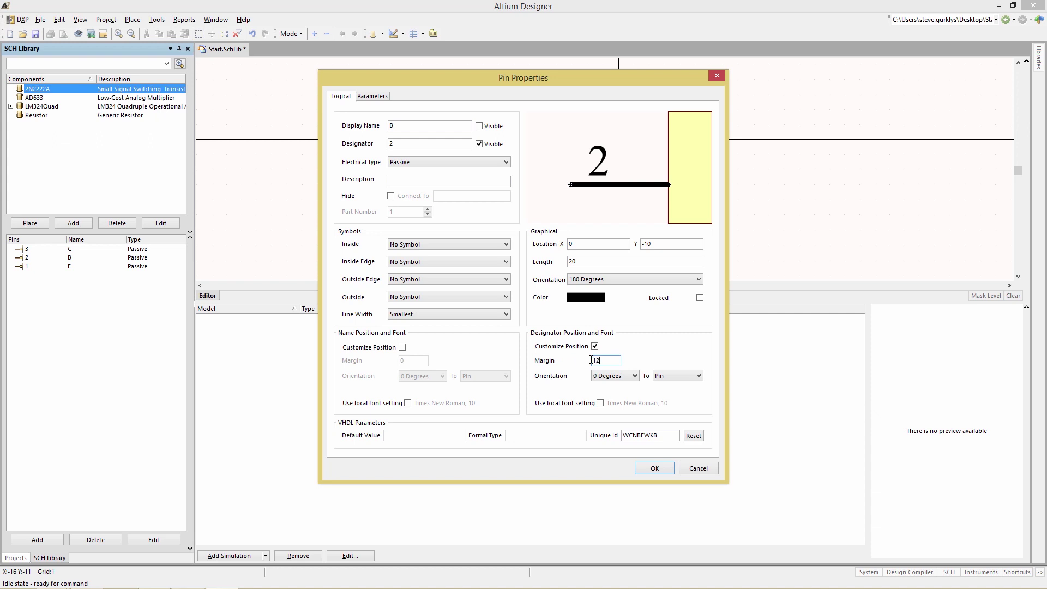
left_click(652, 468)
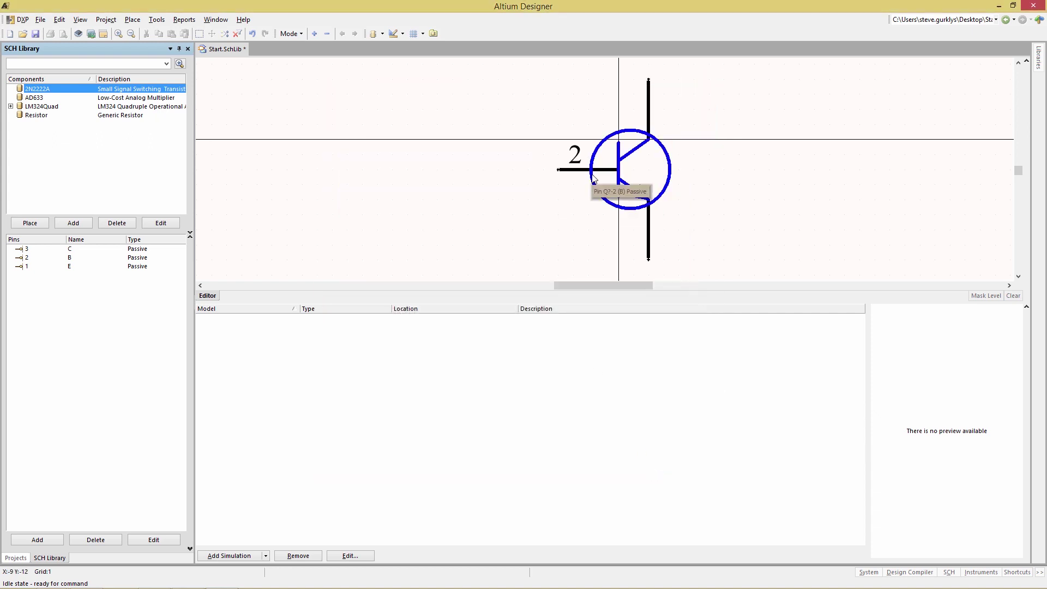
Step: Make the designators of collector pin 3 and emitter pin 1 visible
double_click(649, 103)
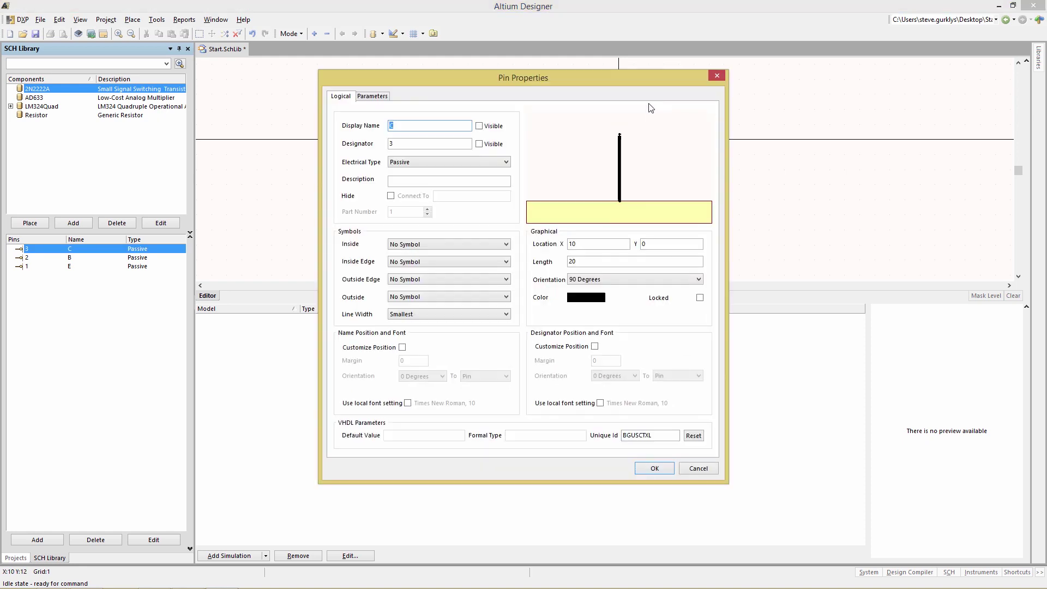
left_click(479, 145)
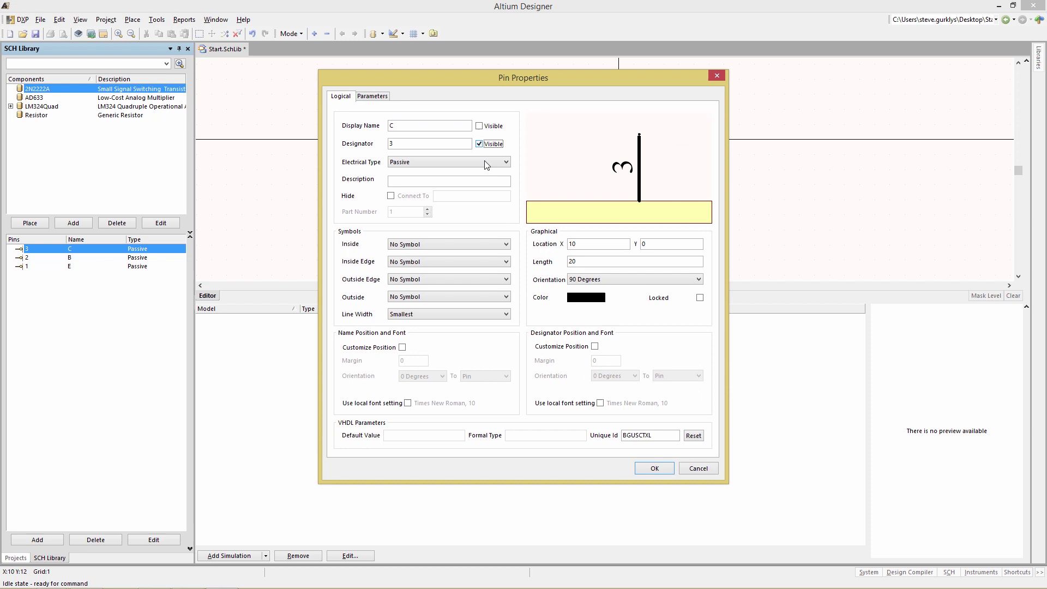
left_click(654, 468)
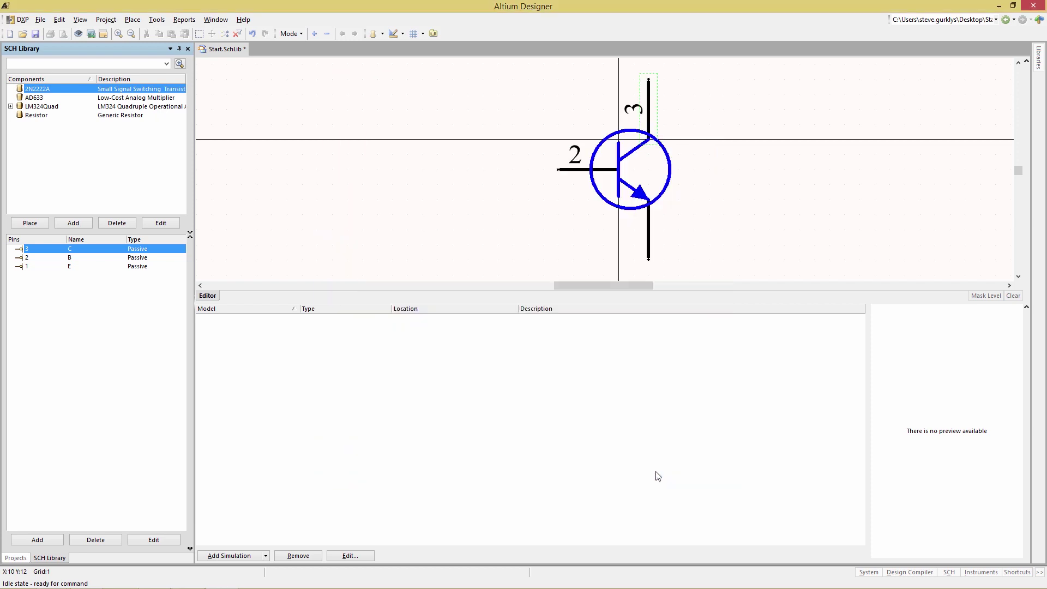
double_click(636, 271)
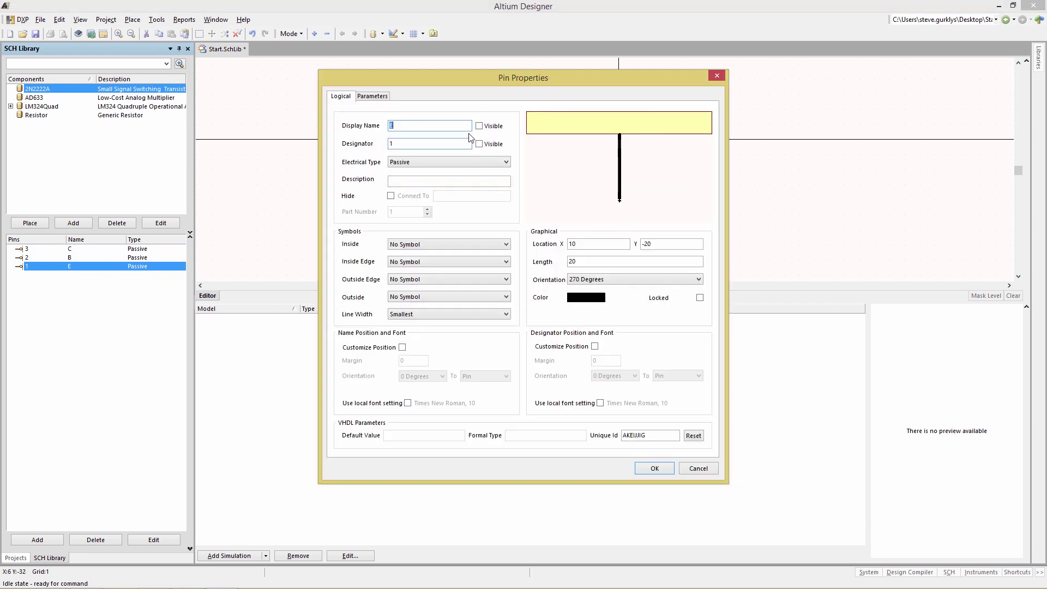
left_click(479, 144)
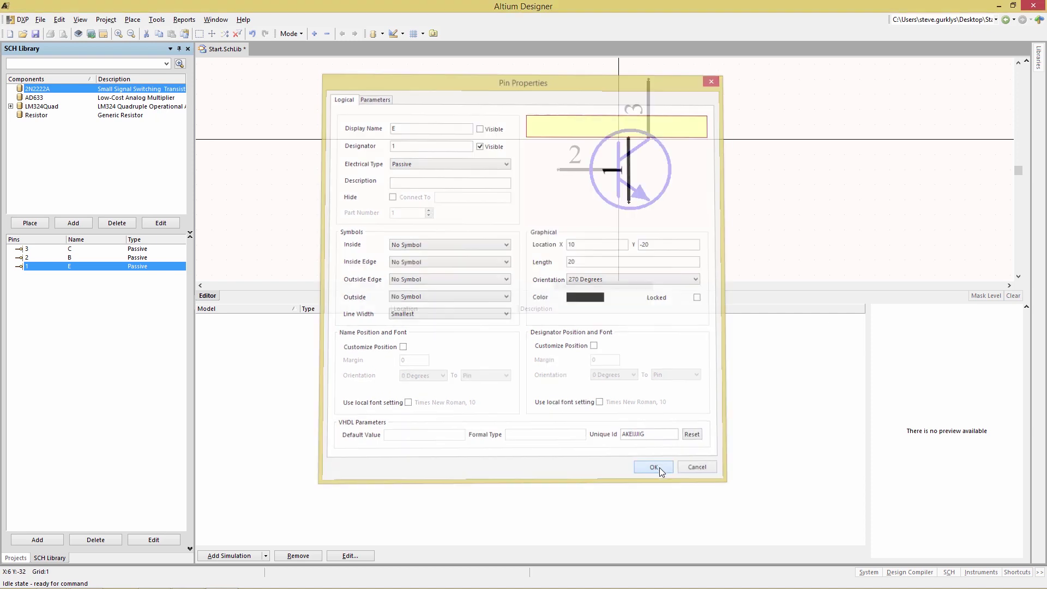
left_click(659, 467)
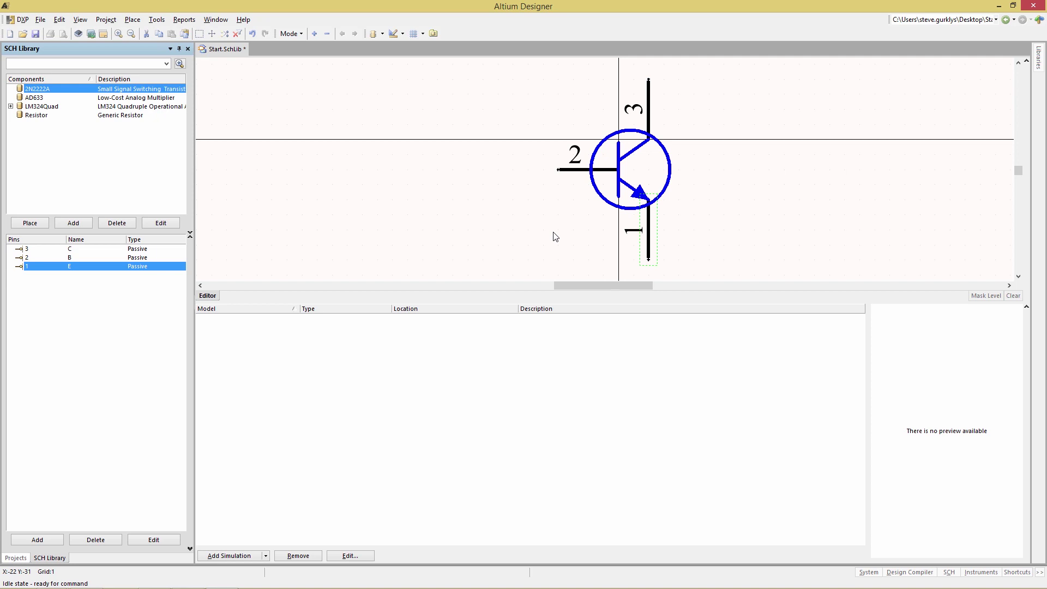
Step: Add a new Simulation model to the 2N2222A component's properties
double_click(29, 92)
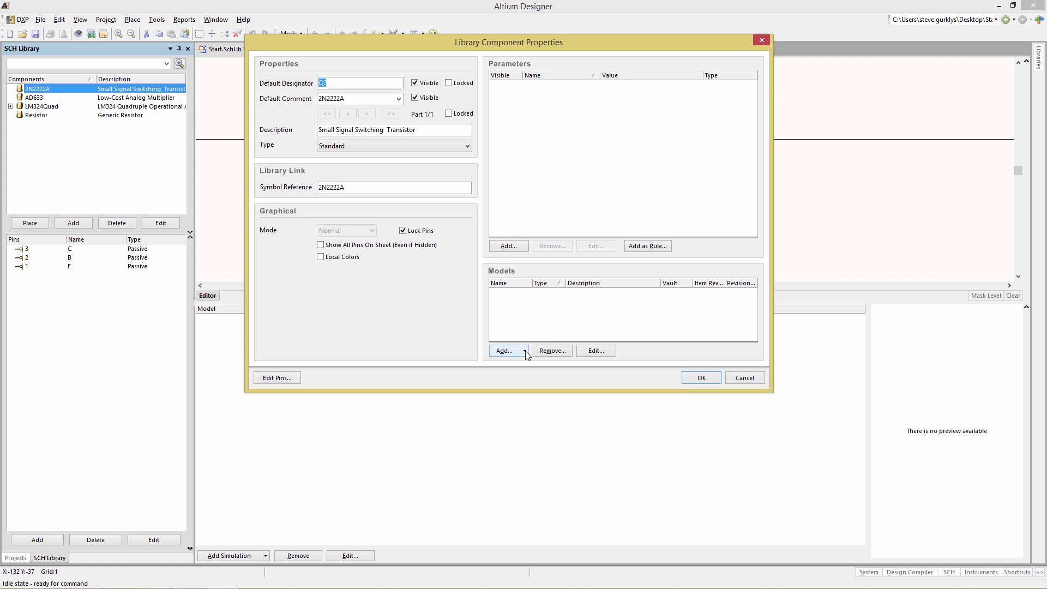
left_click(525, 351)
left_click(523, 389)
key("alt+Tab")
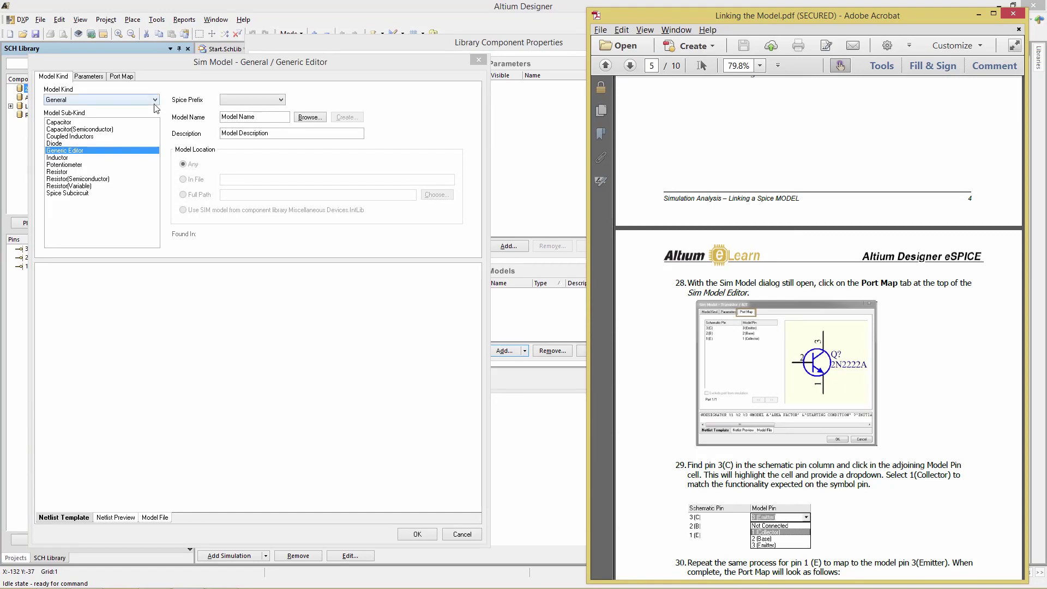
left_click(309, 119)
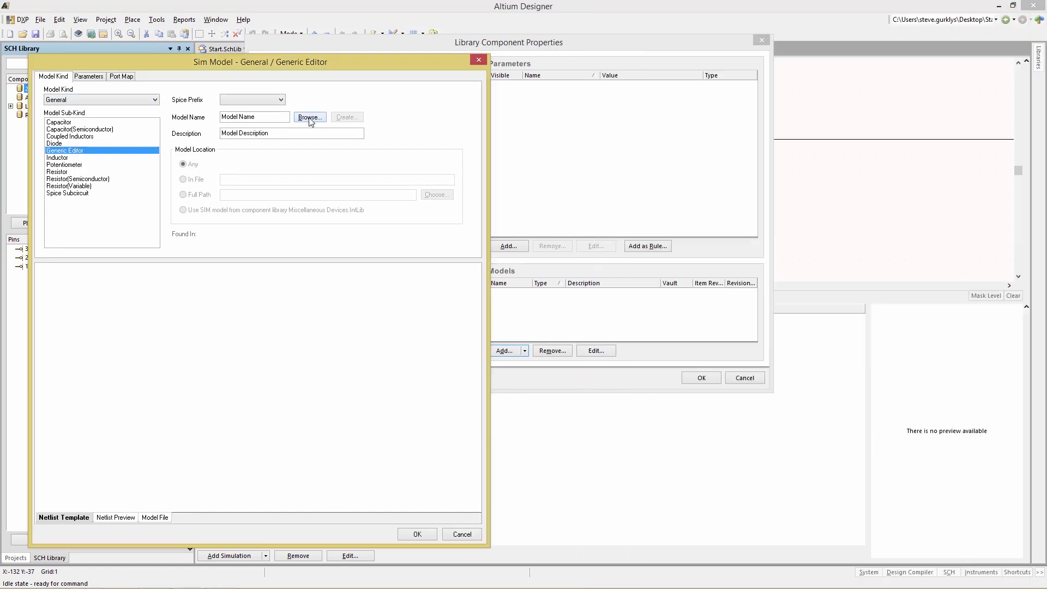
Step: Pick the 2N2222A BJT model from the 2N2222A.MDL library
left_click(309, 118)
left_click(467, 119)
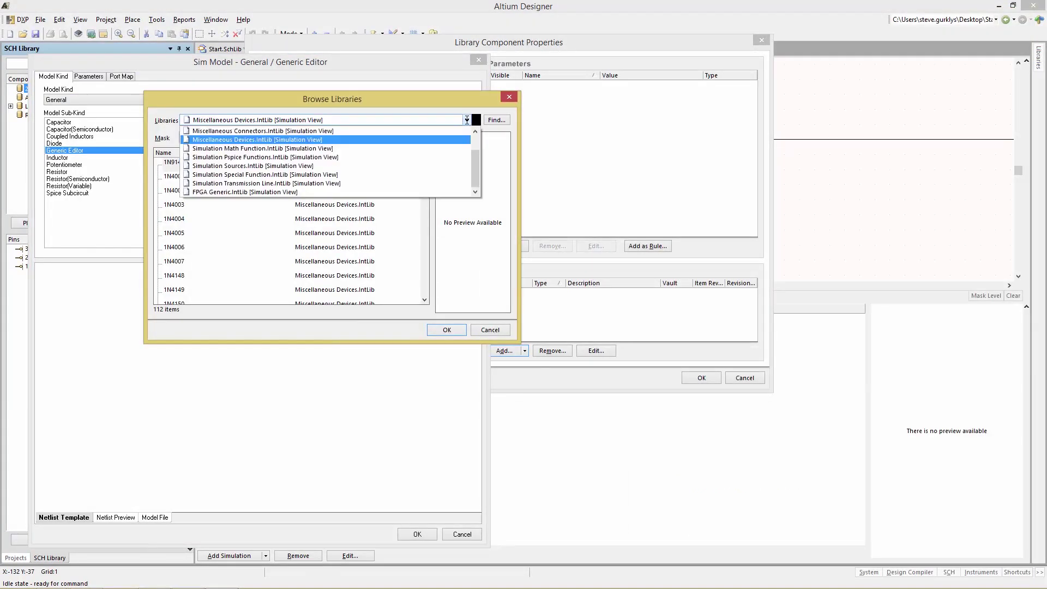
scroll(473, 166, "up", 1)
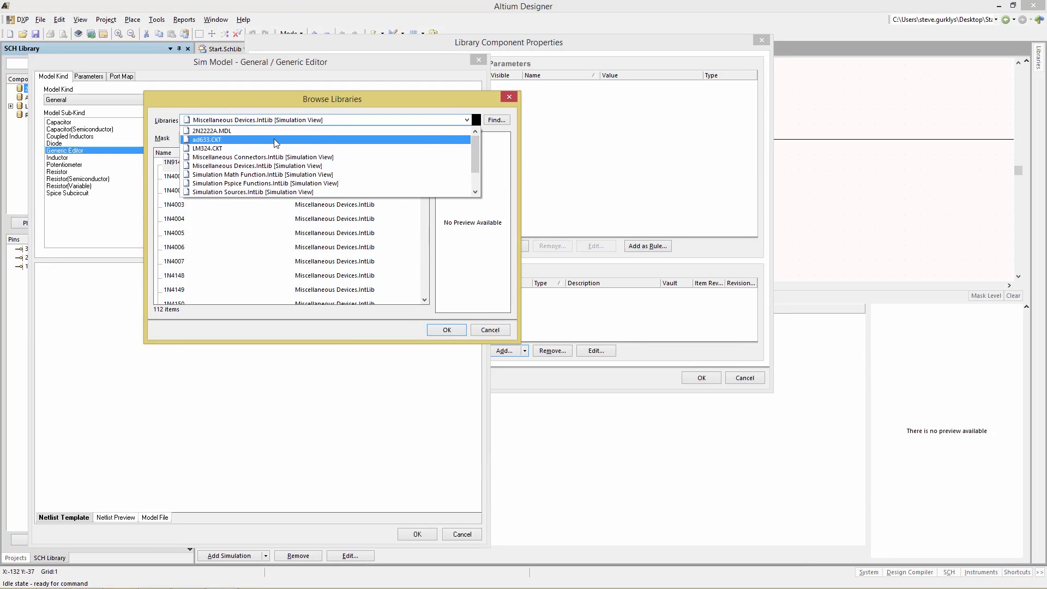
left_click(205, 131)
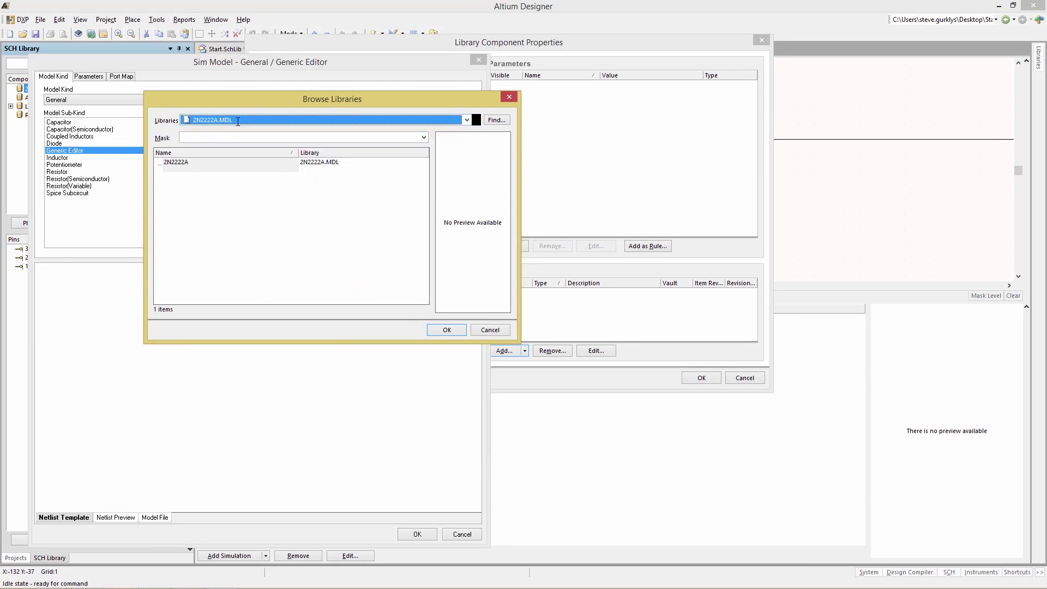
left_click(445, 330)
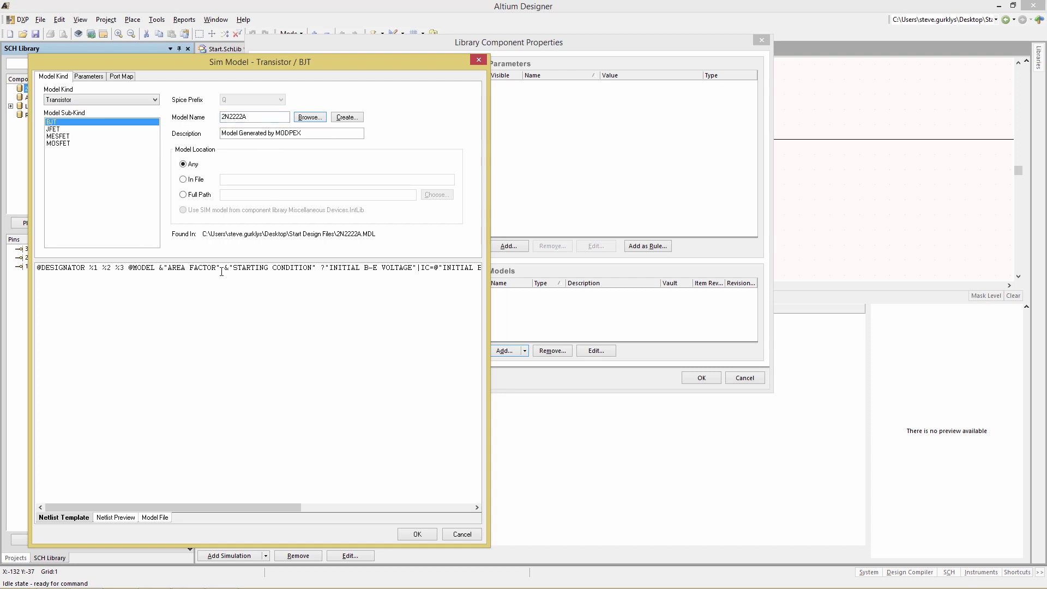
Step: In the Port Map, map schematic pin 3 (C) to the model's Collector
left_click(121, 76)
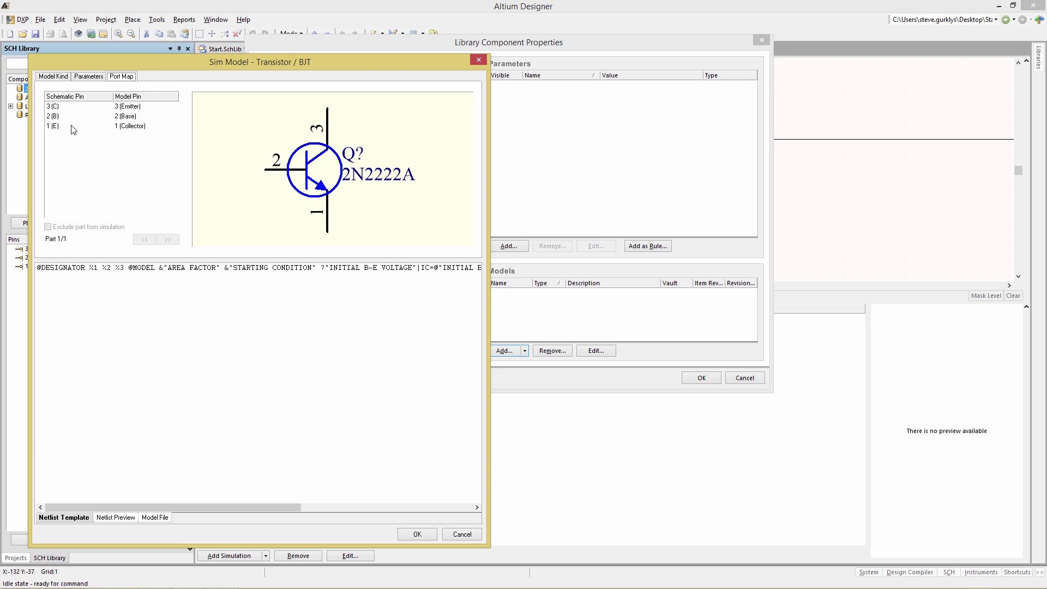
left_click(58, 107)
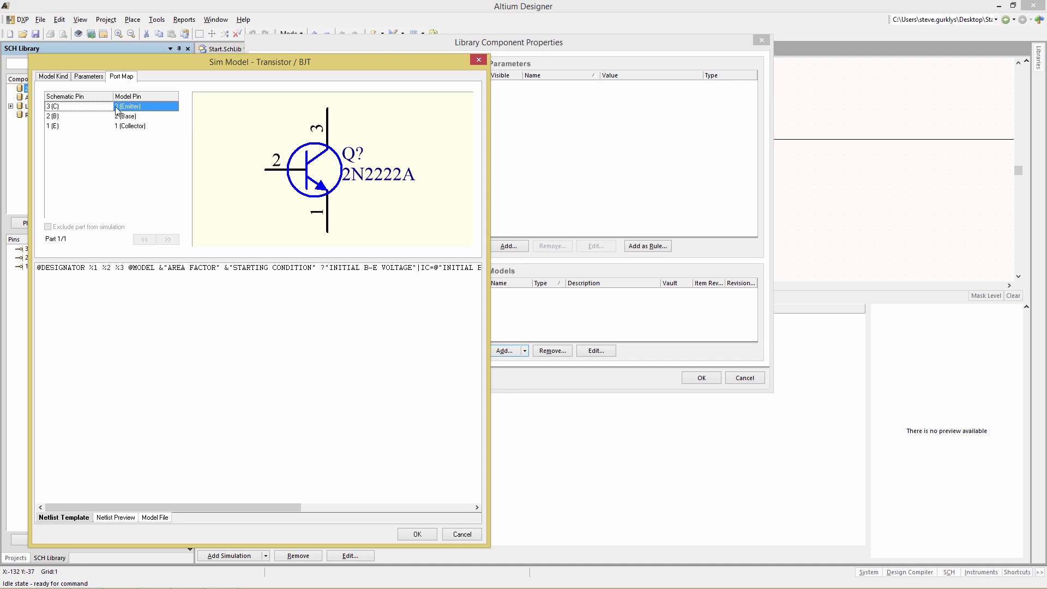
left_click(171, 106)
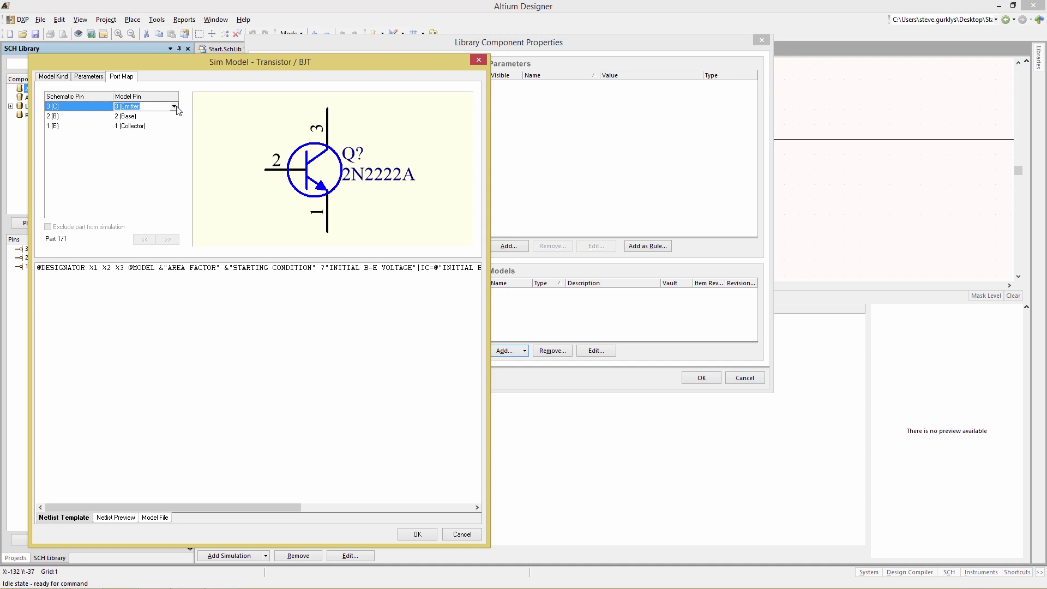
left_click(175, 109)
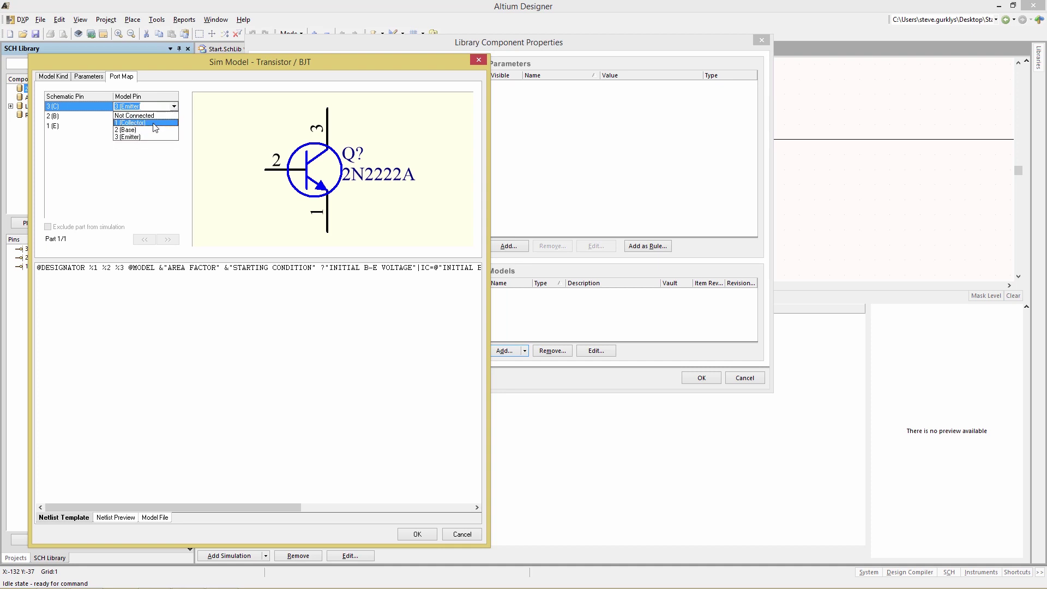
left_click(154, 127)
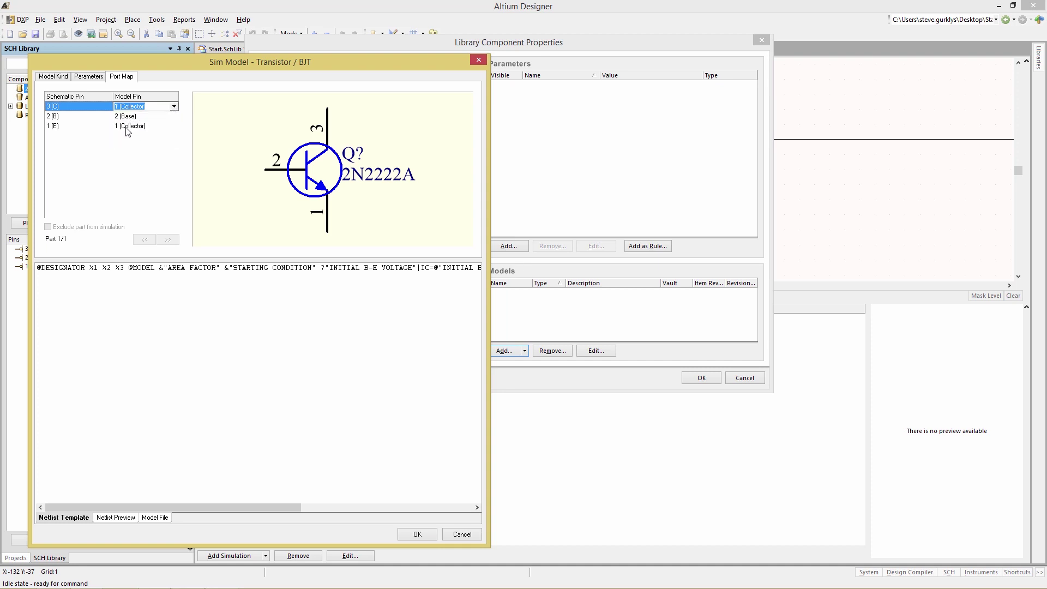
Step: Map schematic pin 1 (E) to the Emitter and accept the transistor's sim model
left_click(129, 128)
left_click(175, 126)
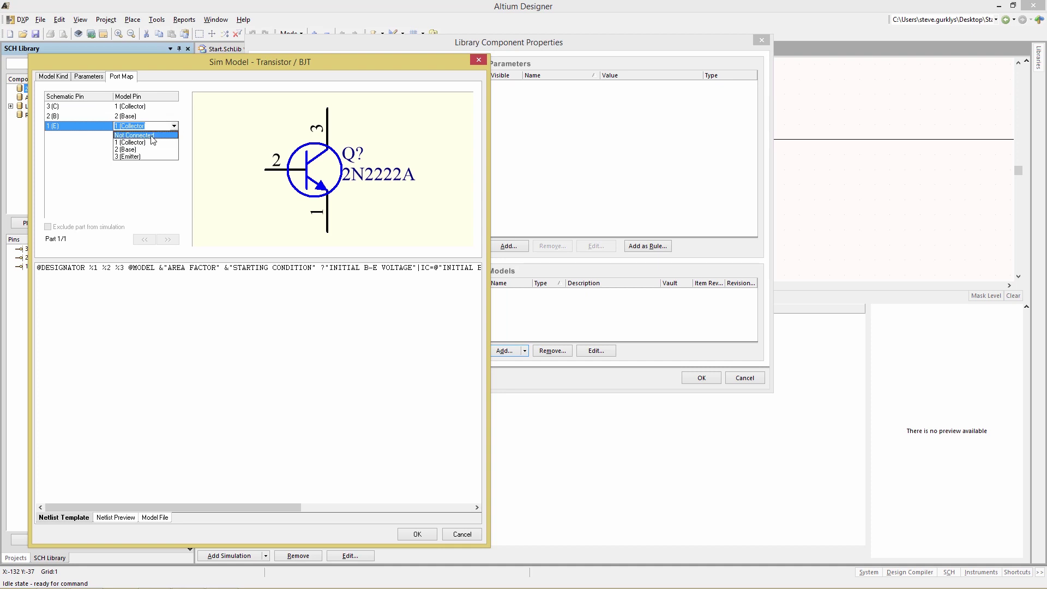
left_click(140, 156)
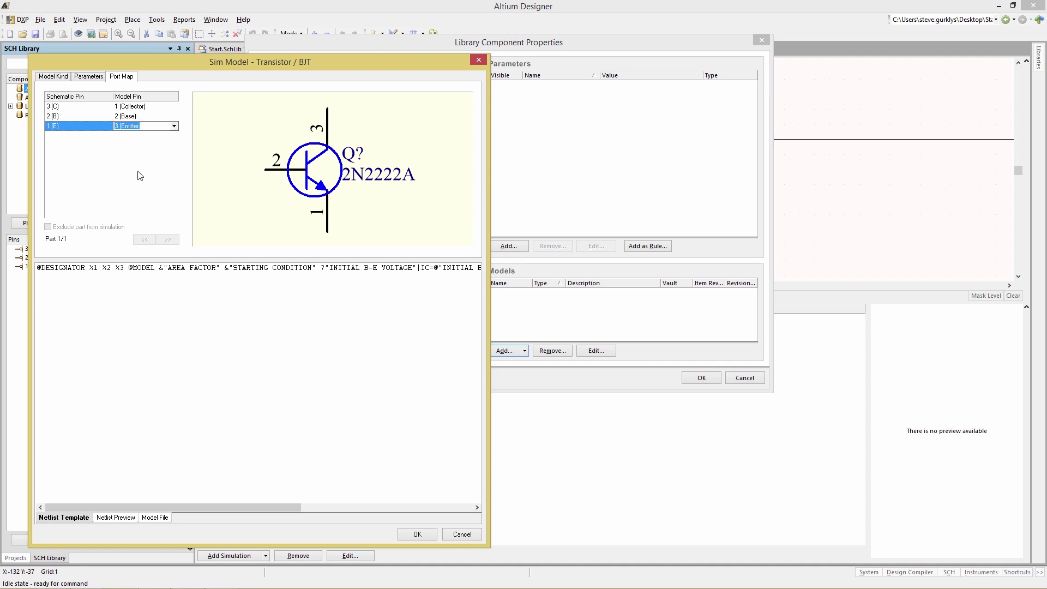
left_click(412, 533)
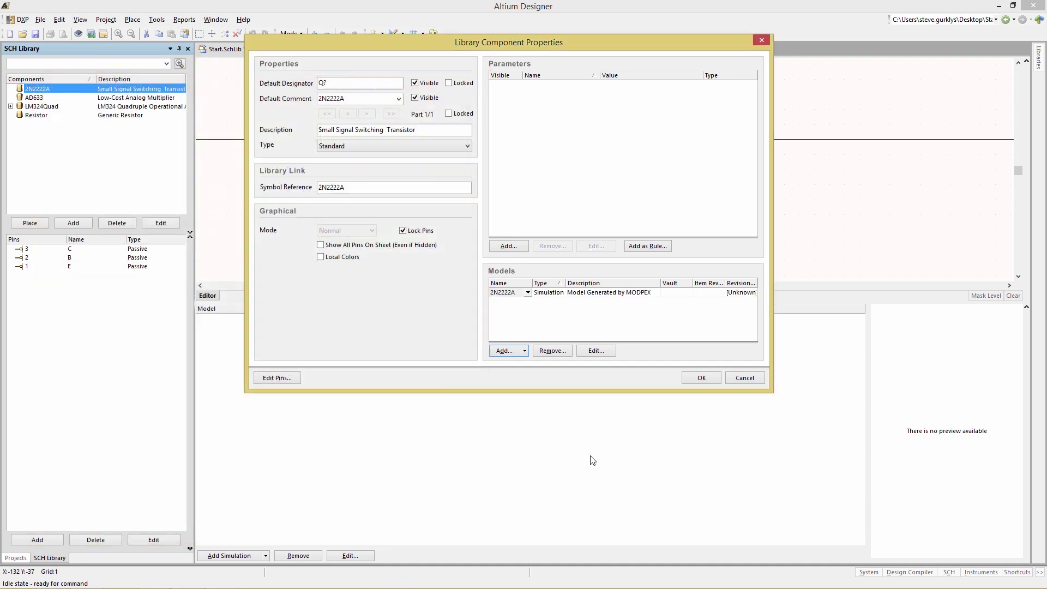
Step: Accept the 2N2222A properties, save all documents, and select the AD633 component
left_click(700, 378)
left_click(41, 20)
left_click(71, 169)
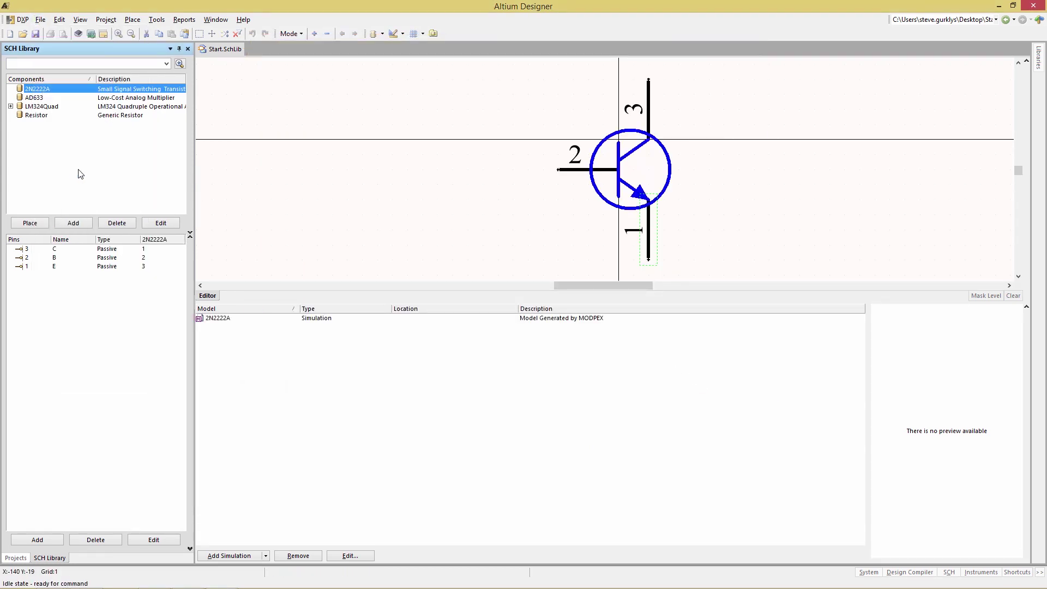
key("Down")
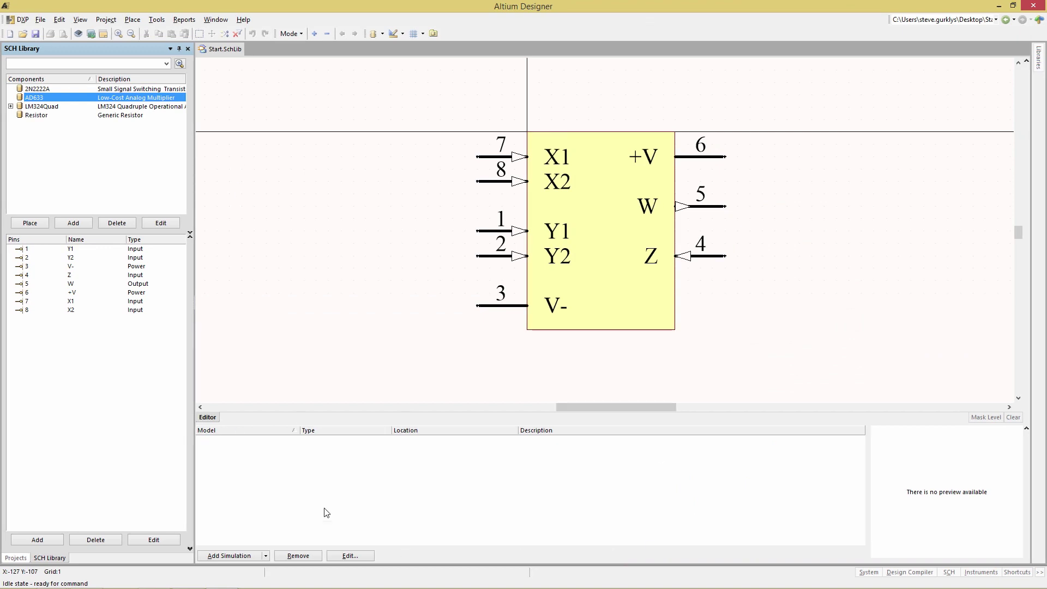
scroll(327, 507, "down", 2)
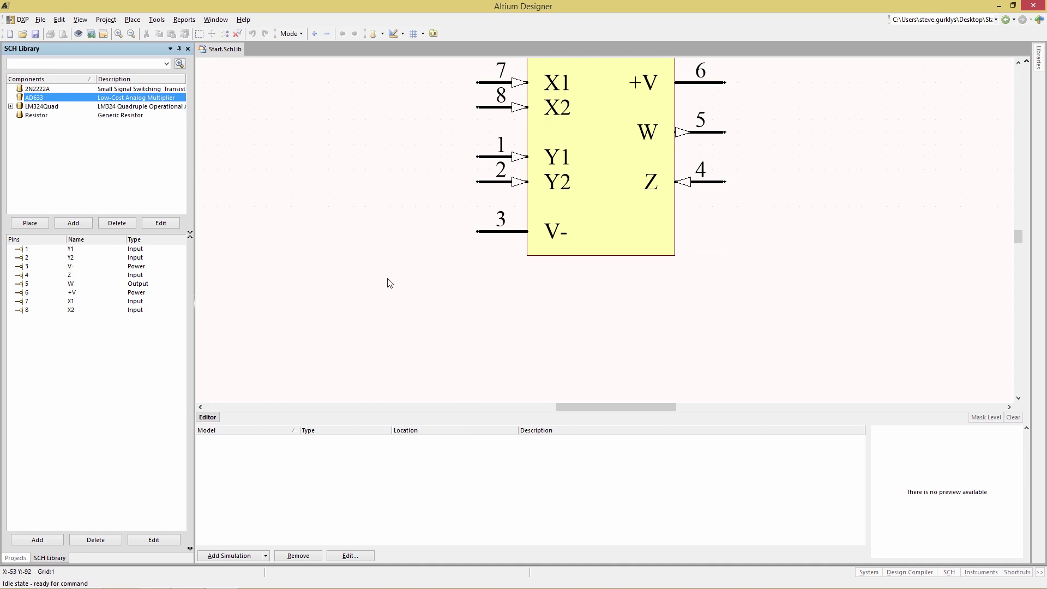
Step: Add a Spice Subcircuit simulation model to AD633 and browse the ad633.CKT library
scroll(387, 287, "up", 1)
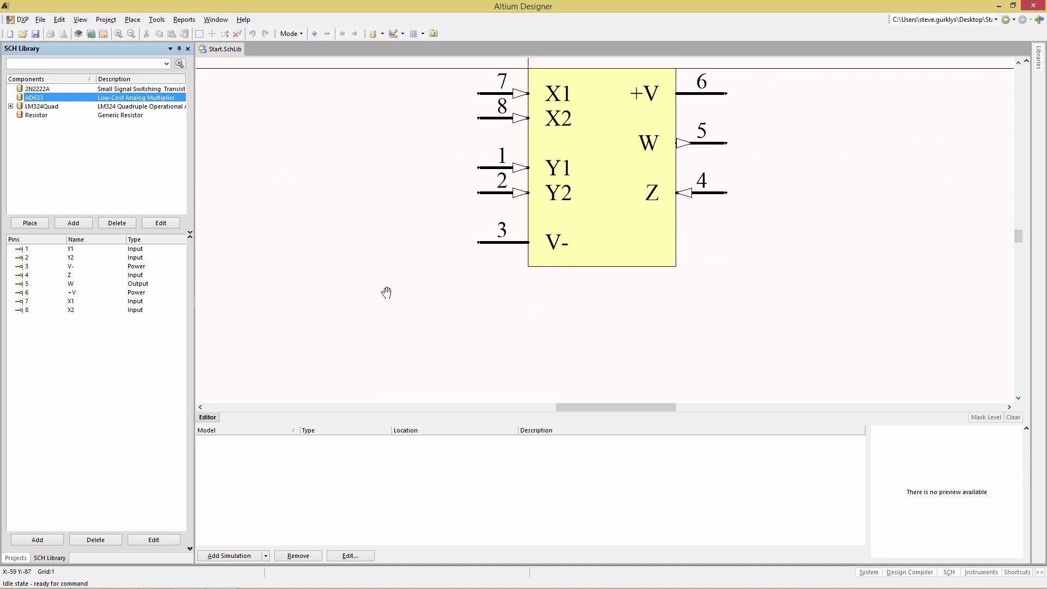
left_click(266, 557)
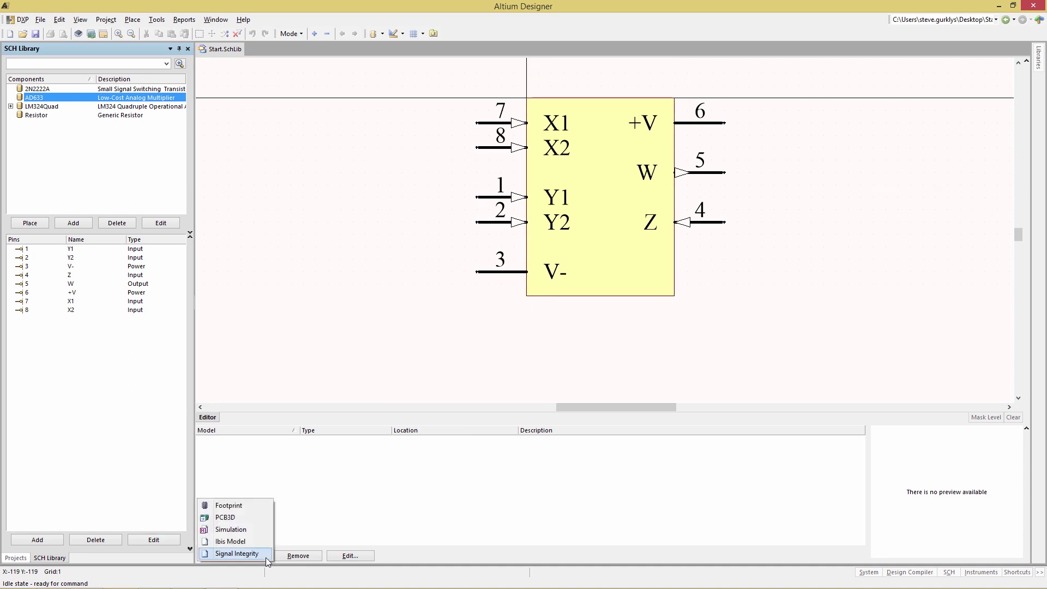
left_click(235, 530)
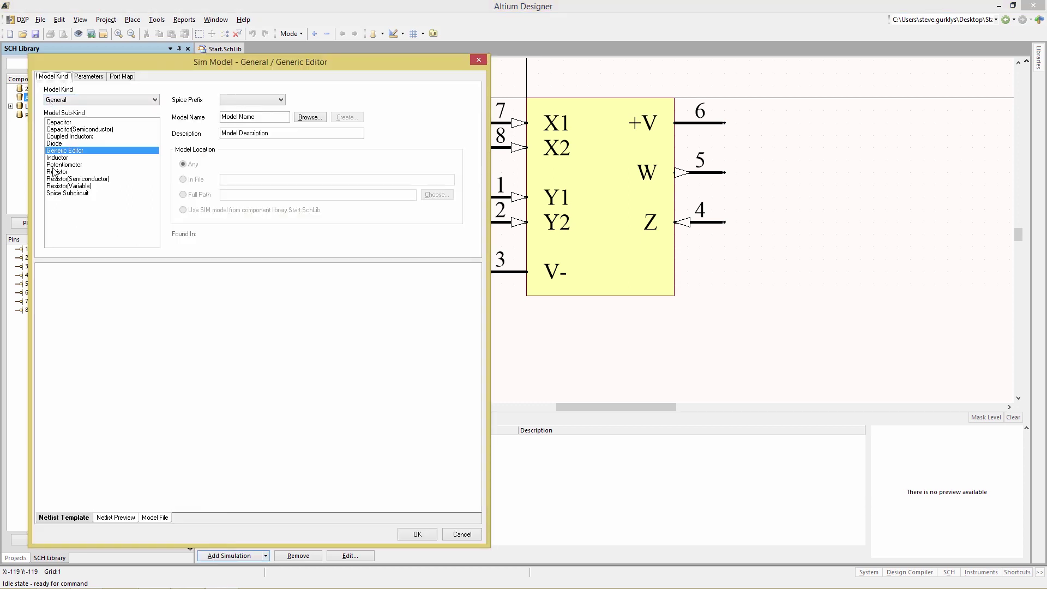
left_click(63, 194)
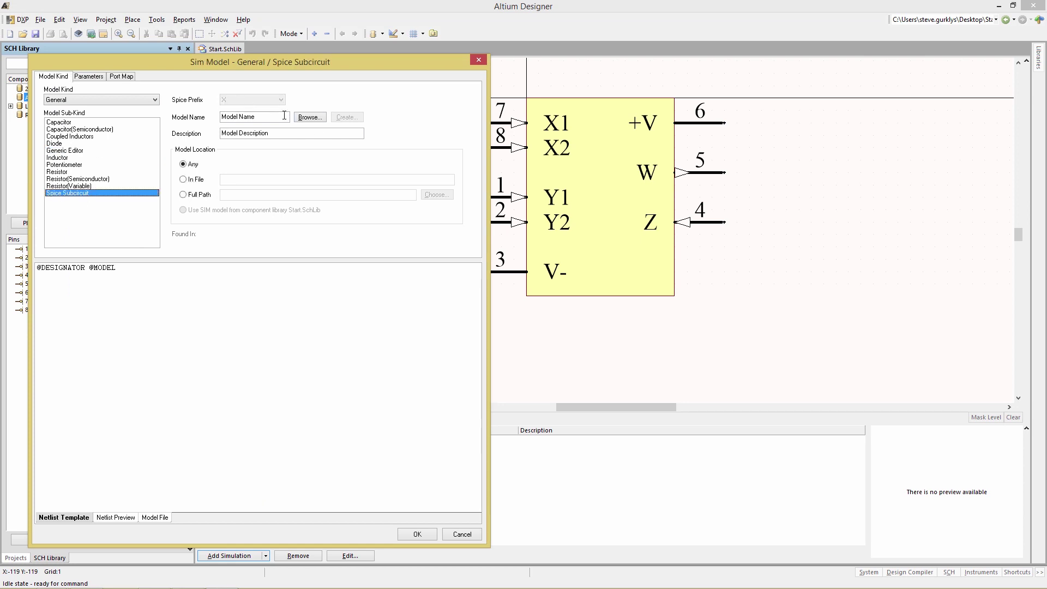
left_click(309, 117)
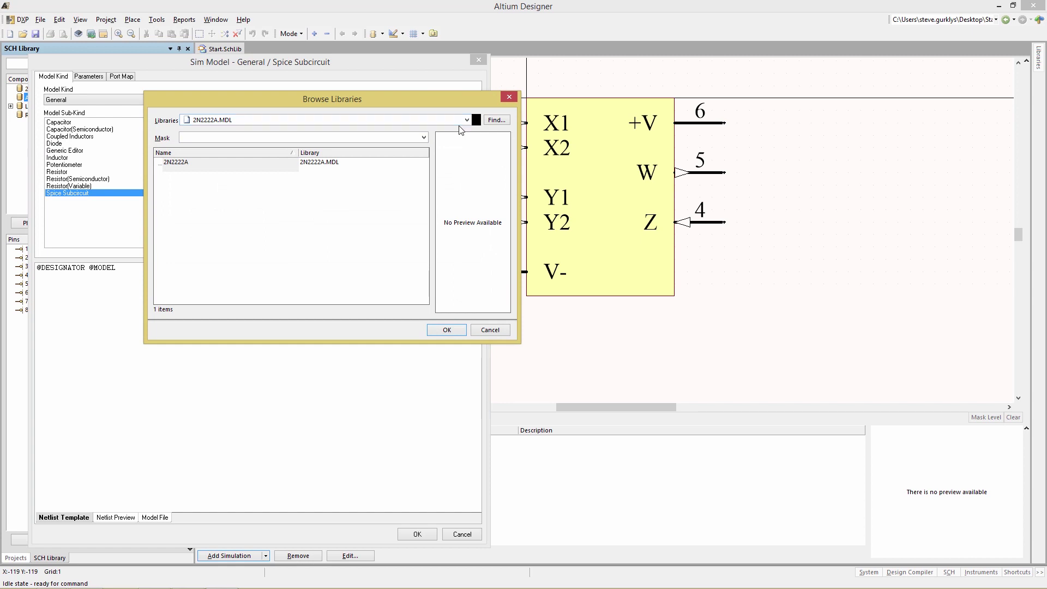
left_click(466, 119)
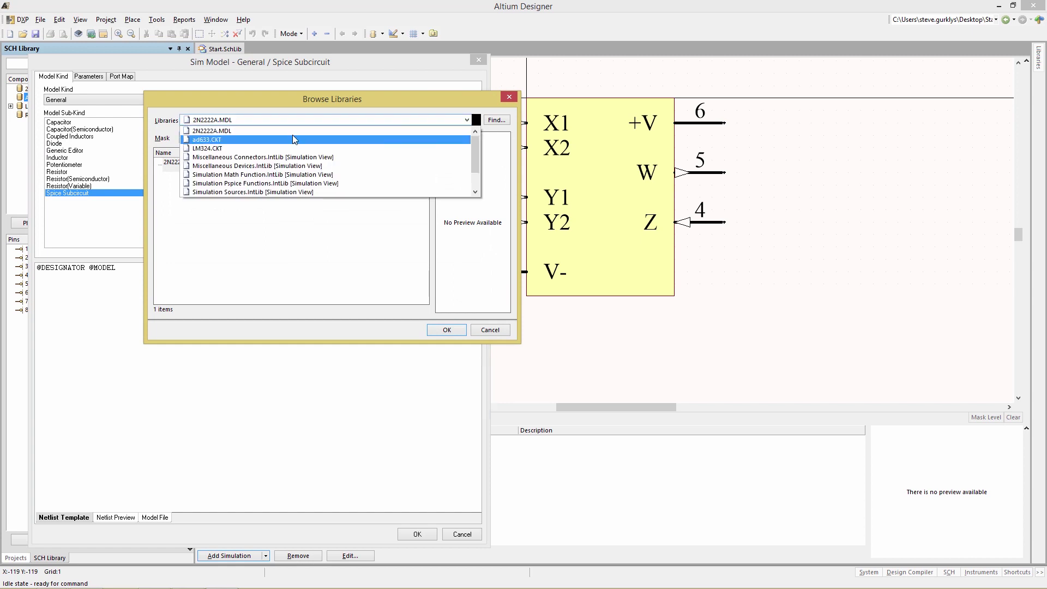
left_click(201, 140)
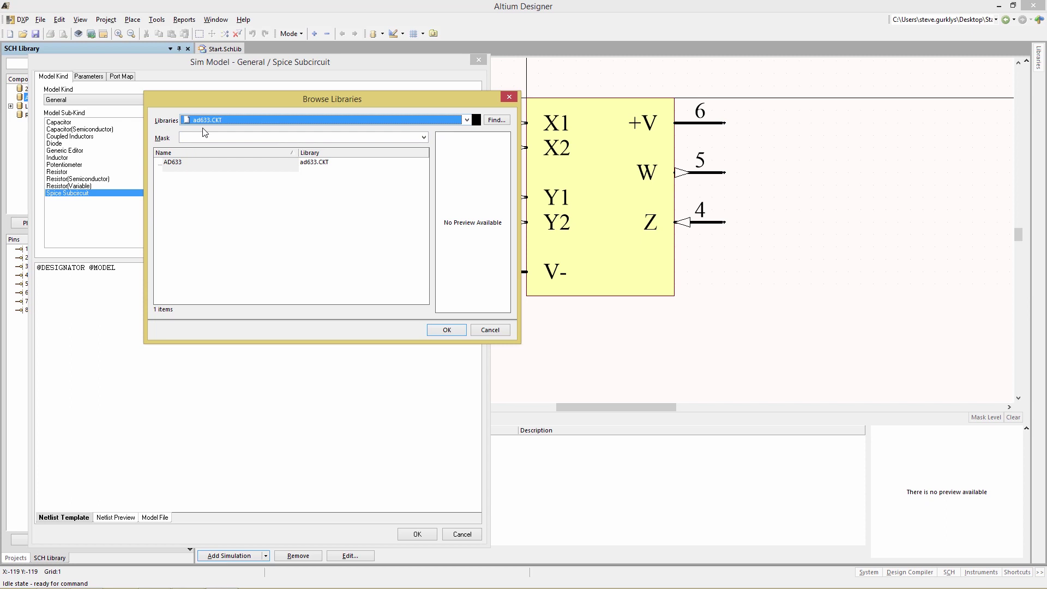
Step: Accept the AD633 Analog Multiplier Macro Model and scroll through its Model File text
left_click(442, 330)
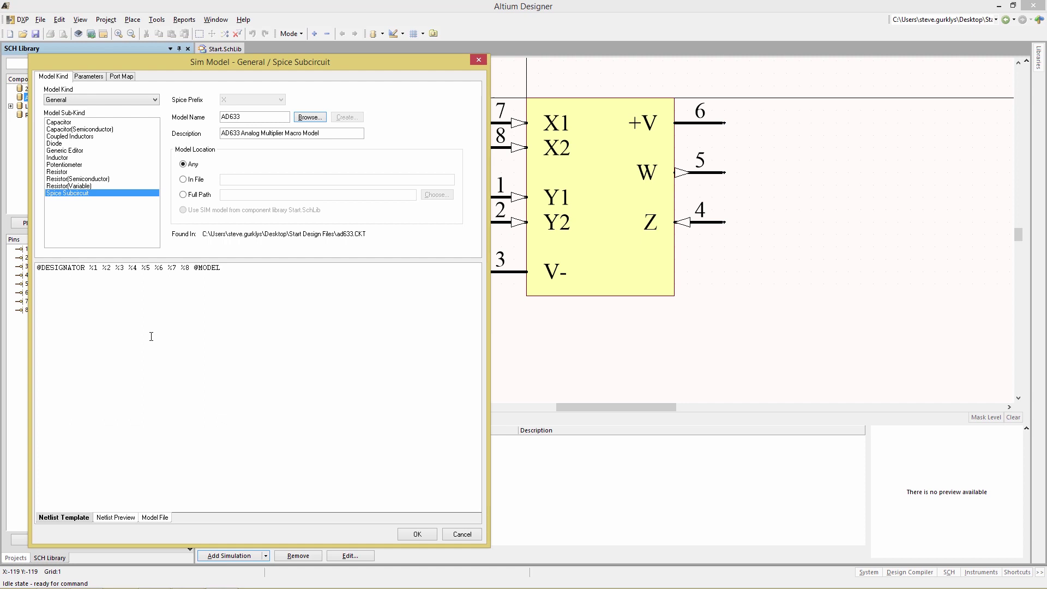
left_click(161, 519)
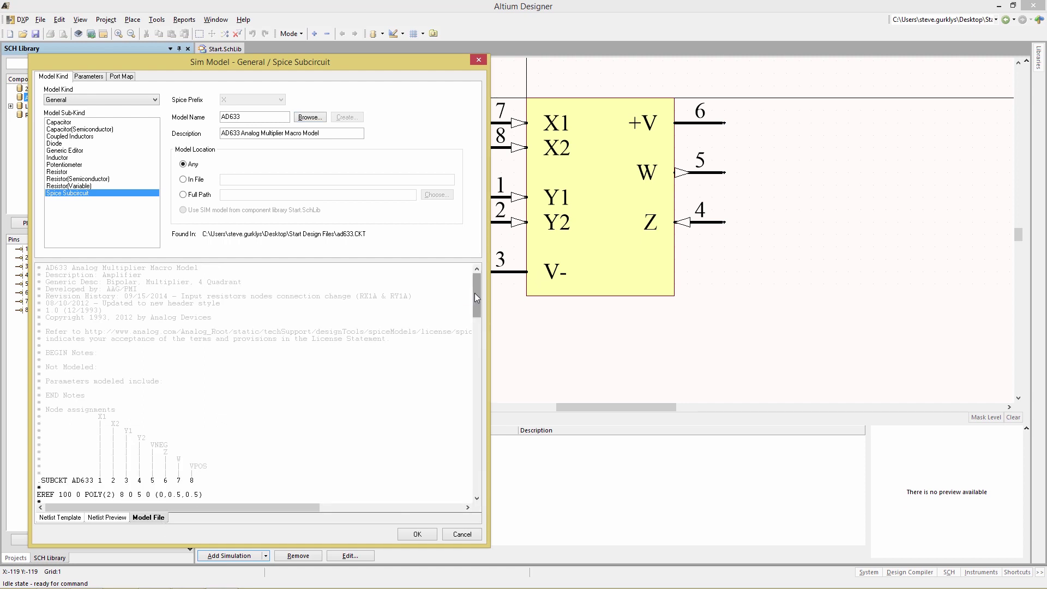
left_click_drag(474, 293, 493, 480)
Step: Check the AD633 port map against the guide's corrected pin table and confirm the model
left_click(120, 77)
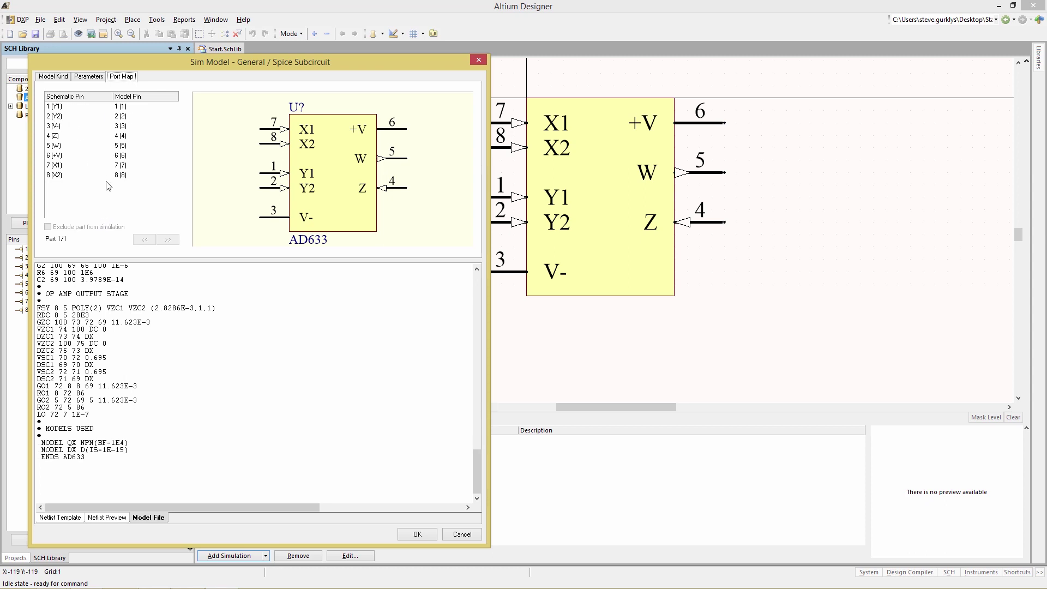
key("alt+Tab")
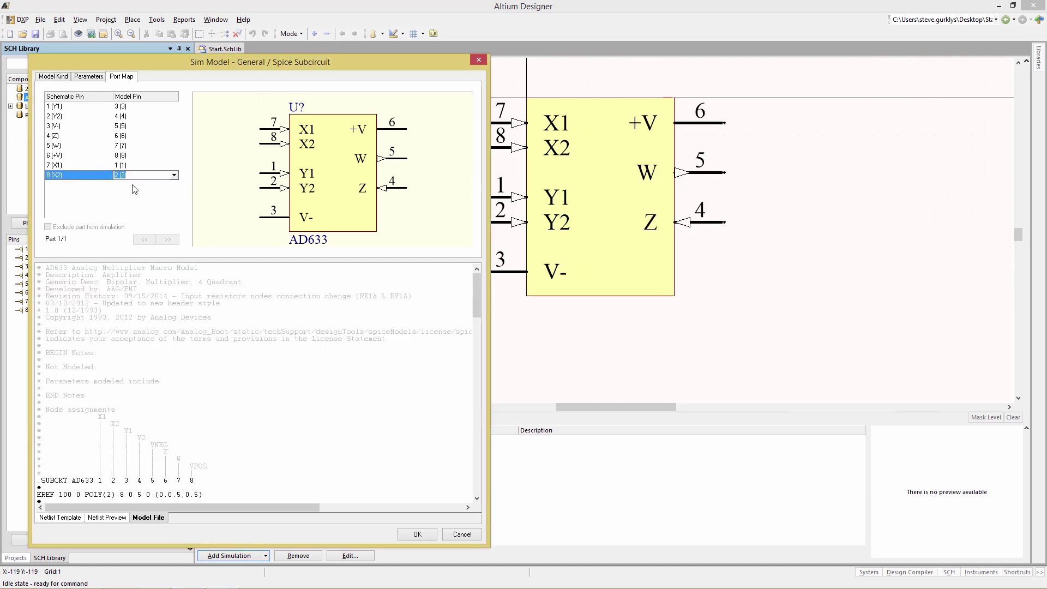
key("Return")
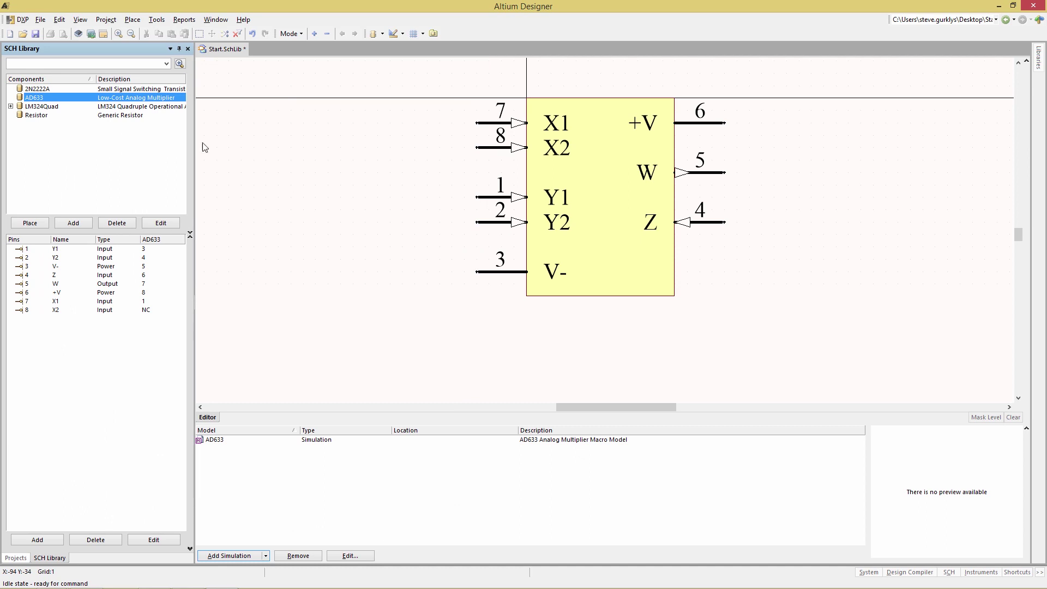
Step: Save the library and view LM324Quad Parts A through E, ending on the power part
left_click(40, 20)
left_click(57, 130)
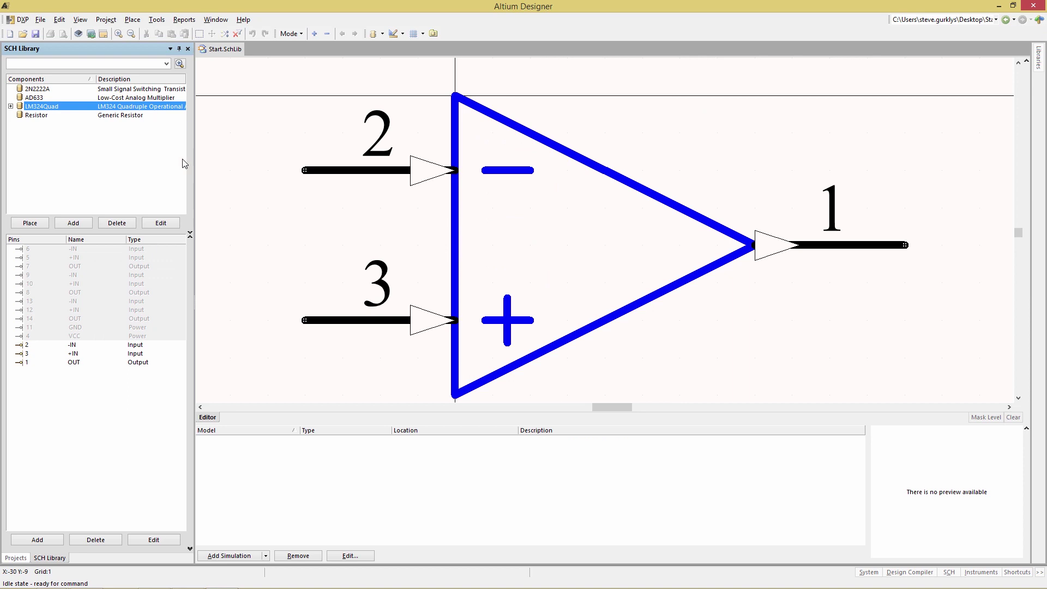
left_click(11, 107)
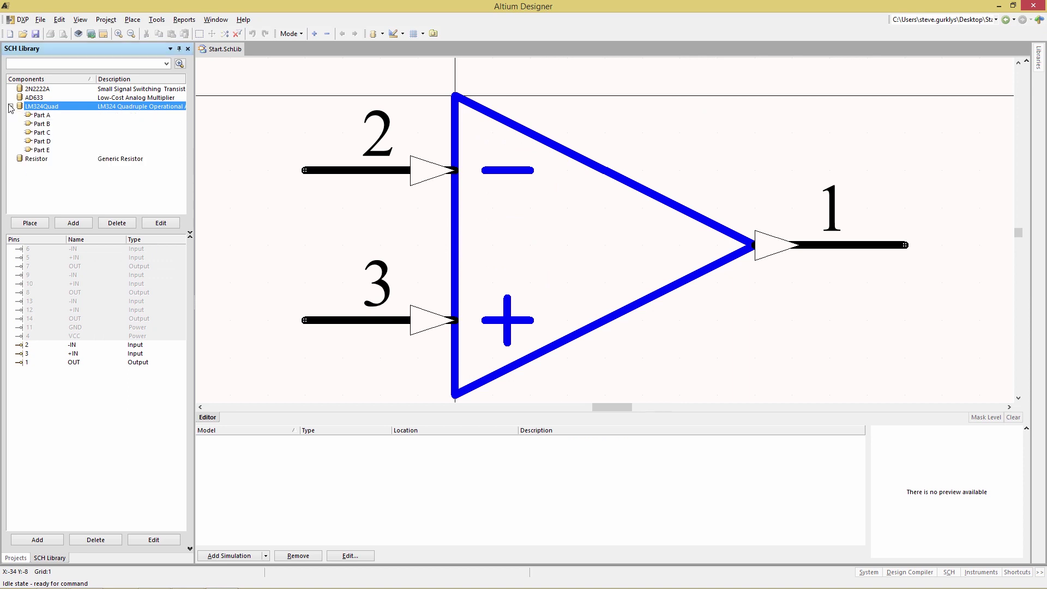
left_click(41, 116)
left_click(43, 125)
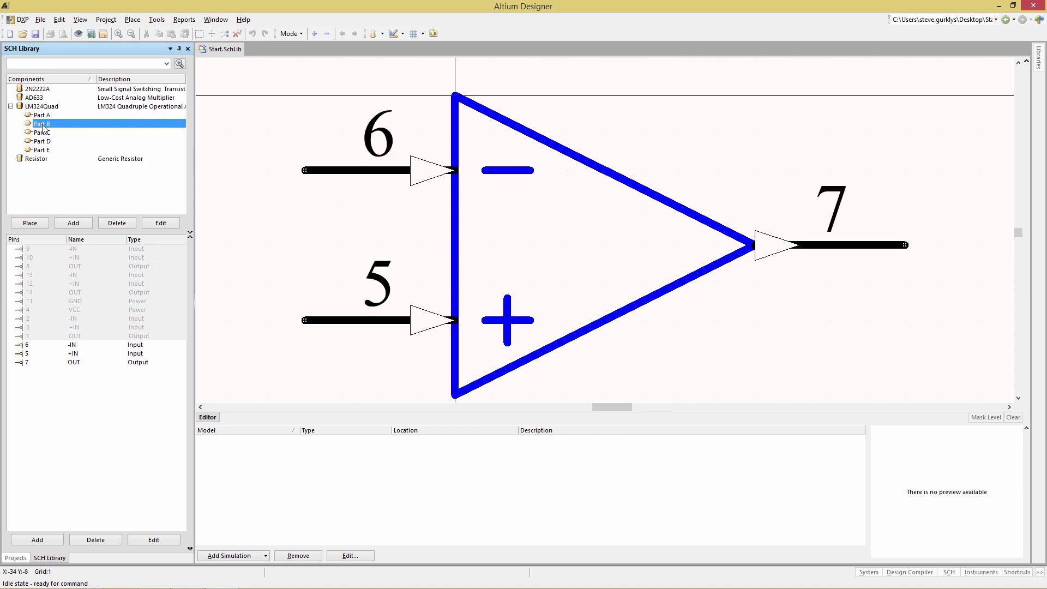
left_click(42, 134)
left_click(42, 142)
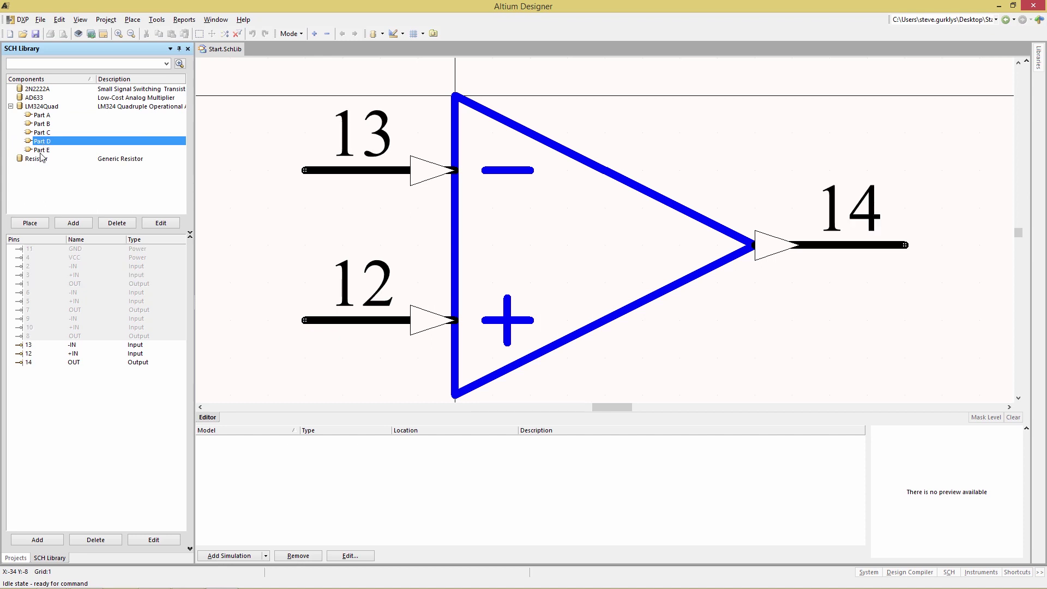
left_click(41, 150)
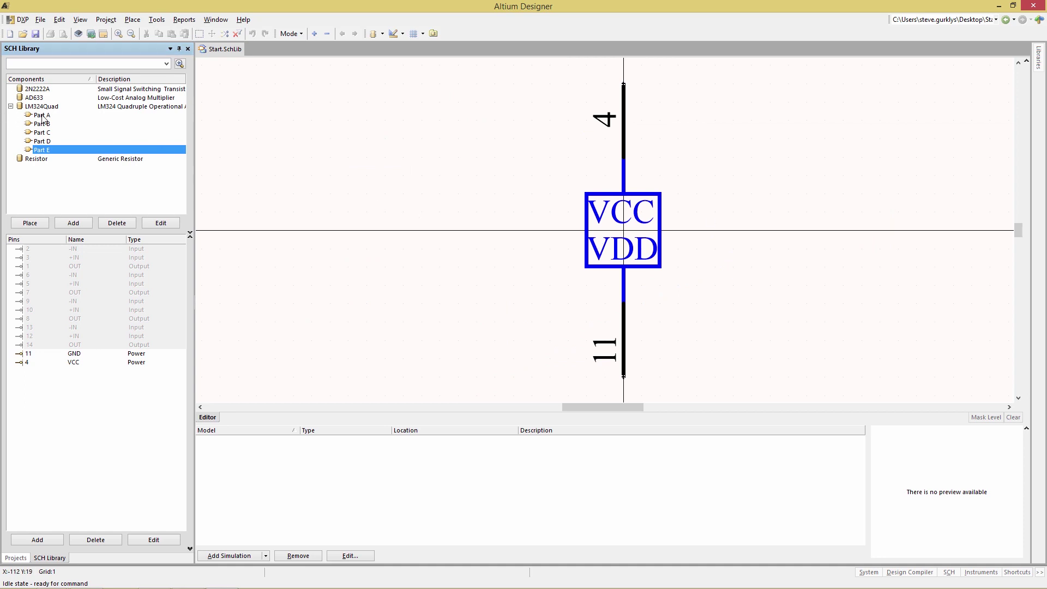
Step: Add a simulation model to LM324Quad through the Model Manager
left_click(157, 20)
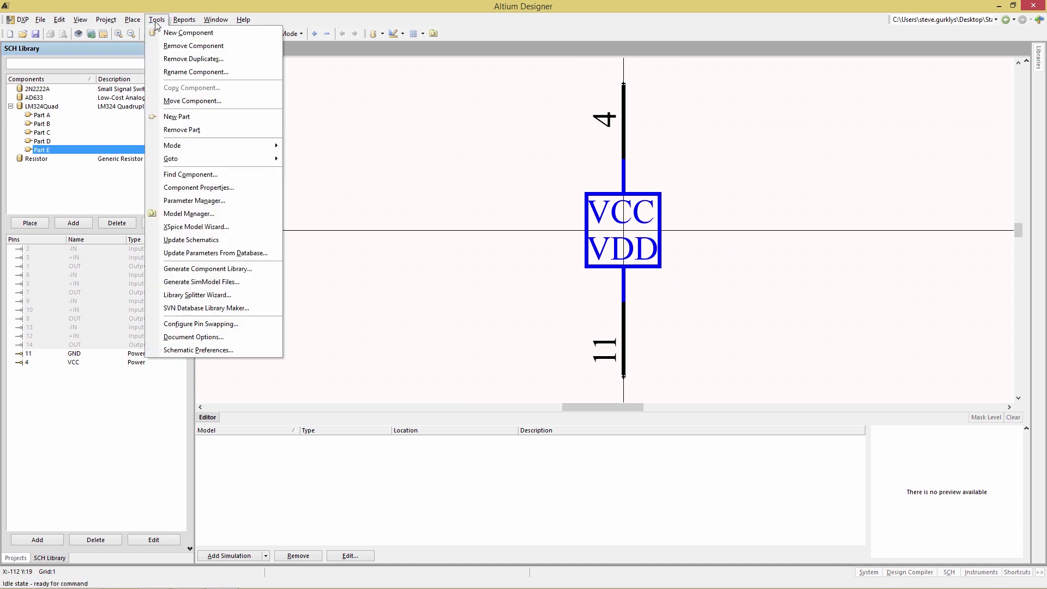
left_click(186, 224)
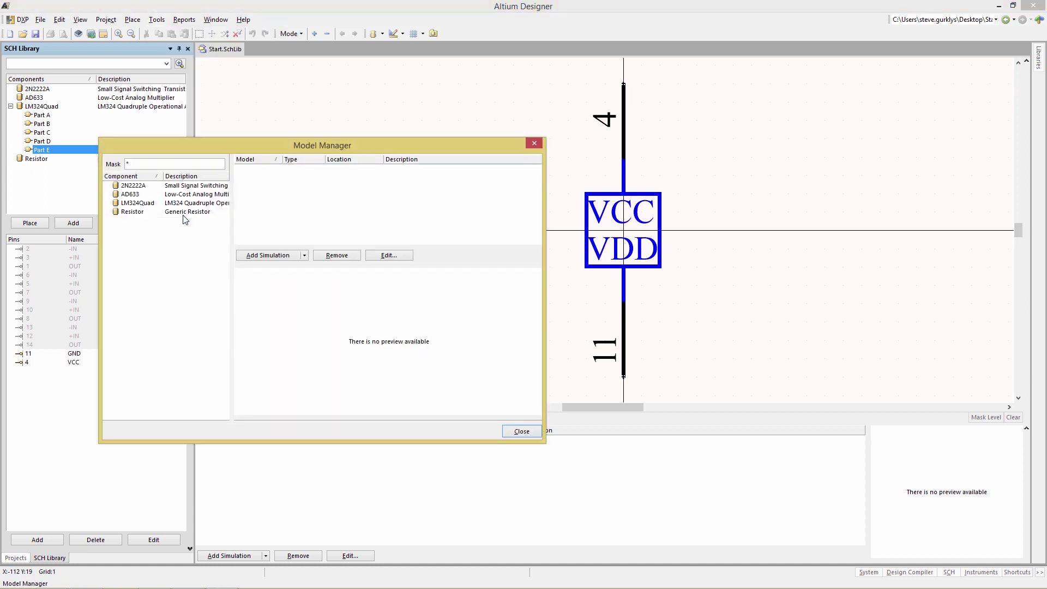
left_click(132, 205)
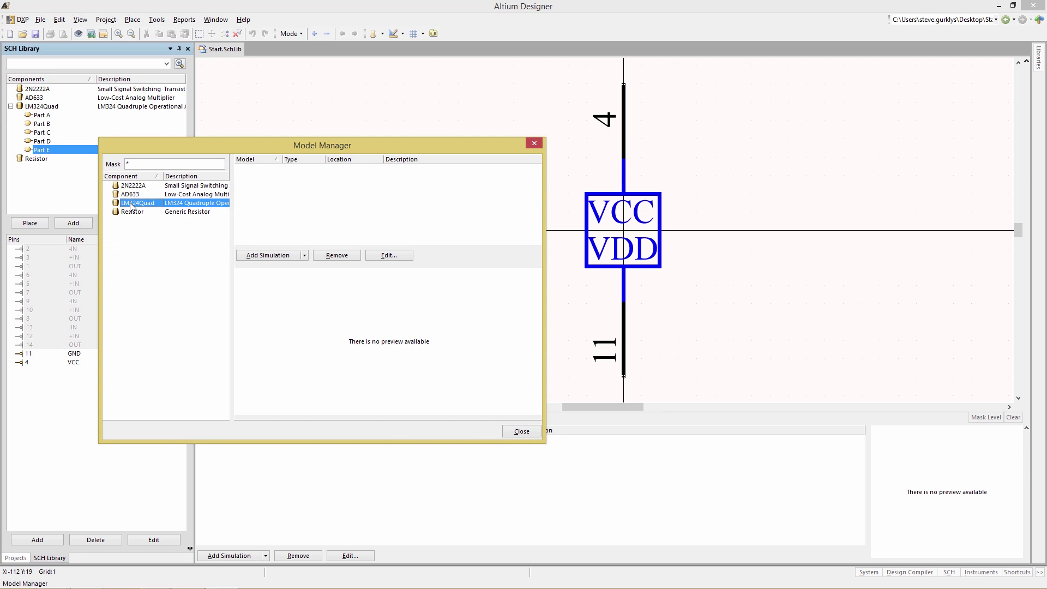
left_click(267, 256)
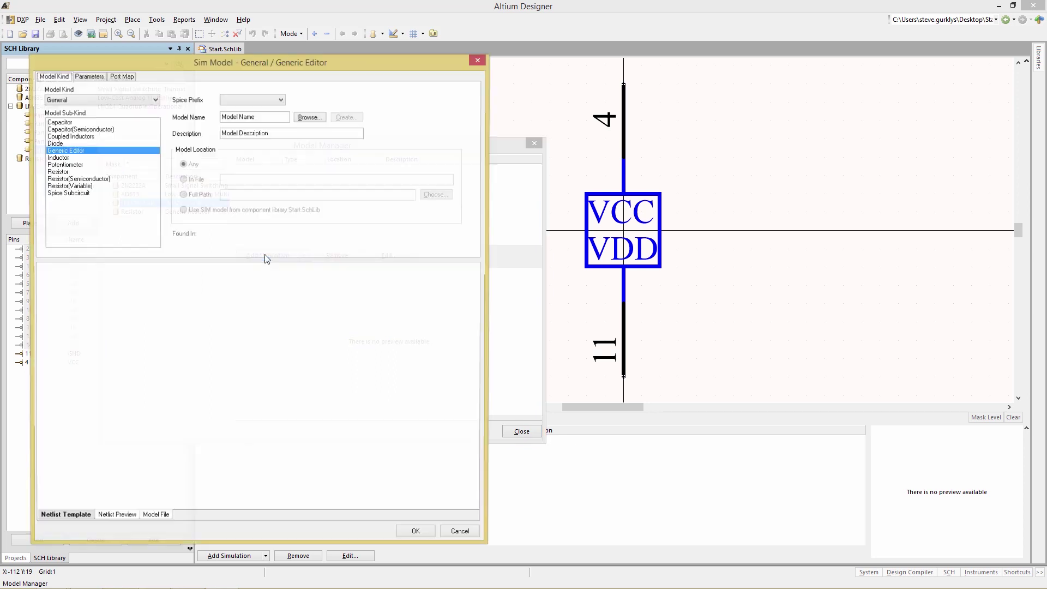
Step: Choose the LM324 subcircuit from the LM324.CKT library
left_click(308, 117)
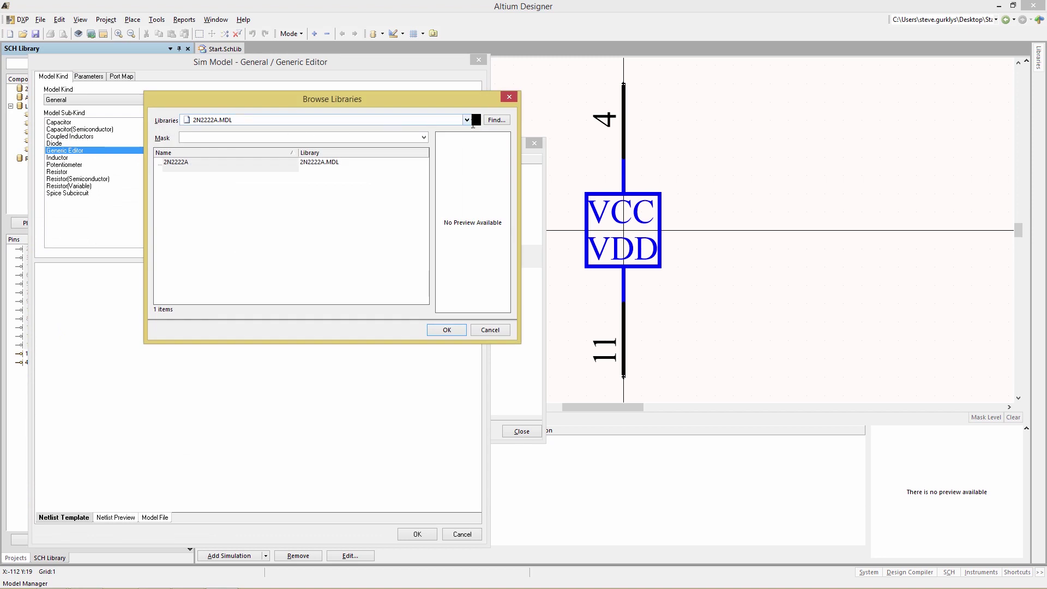
left_click(467, 120)
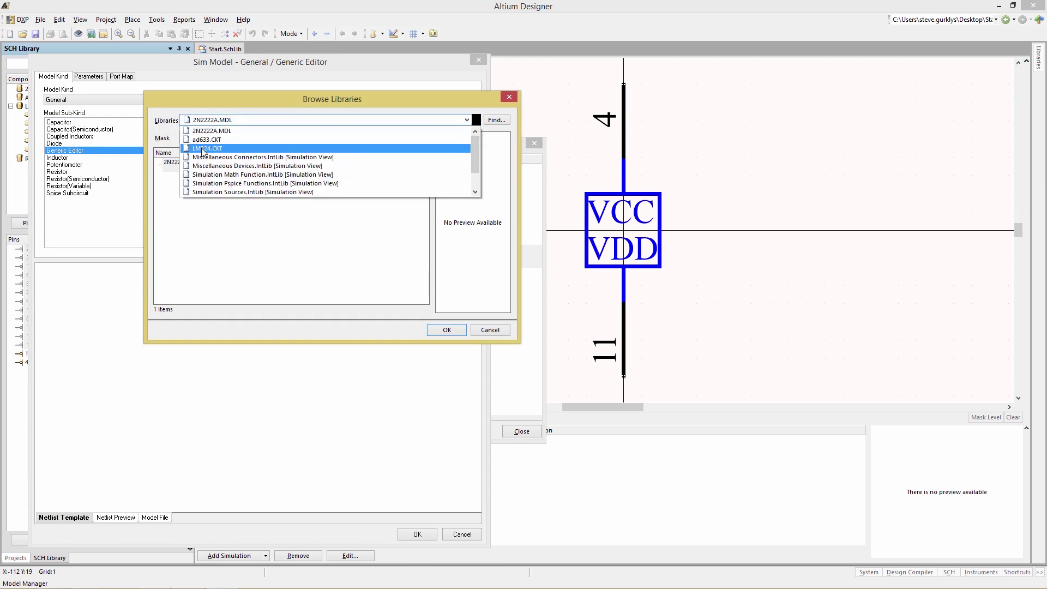
left_click(203, 149)
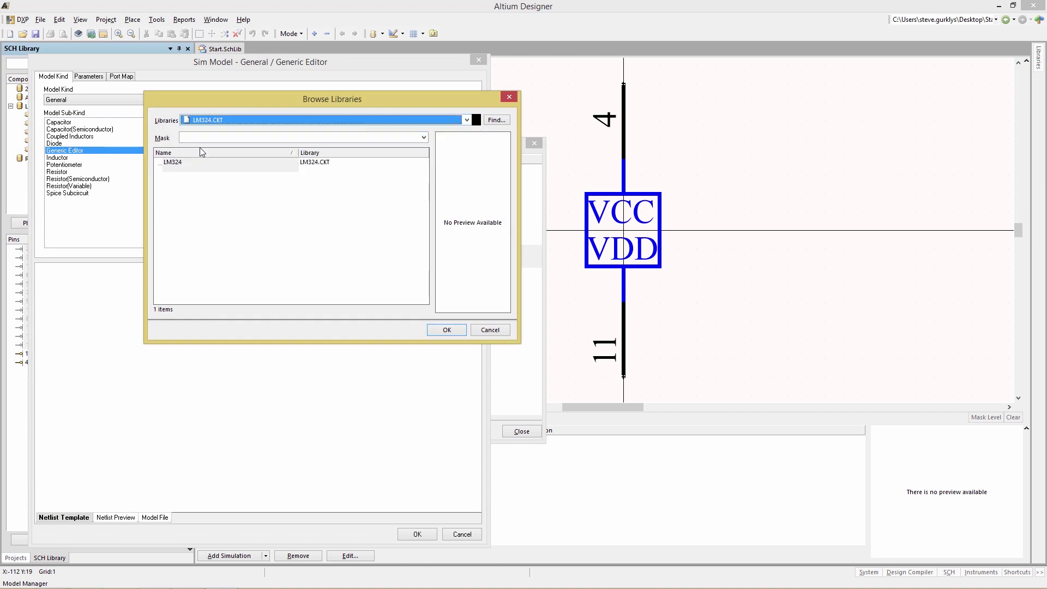
left_click(446, 330)
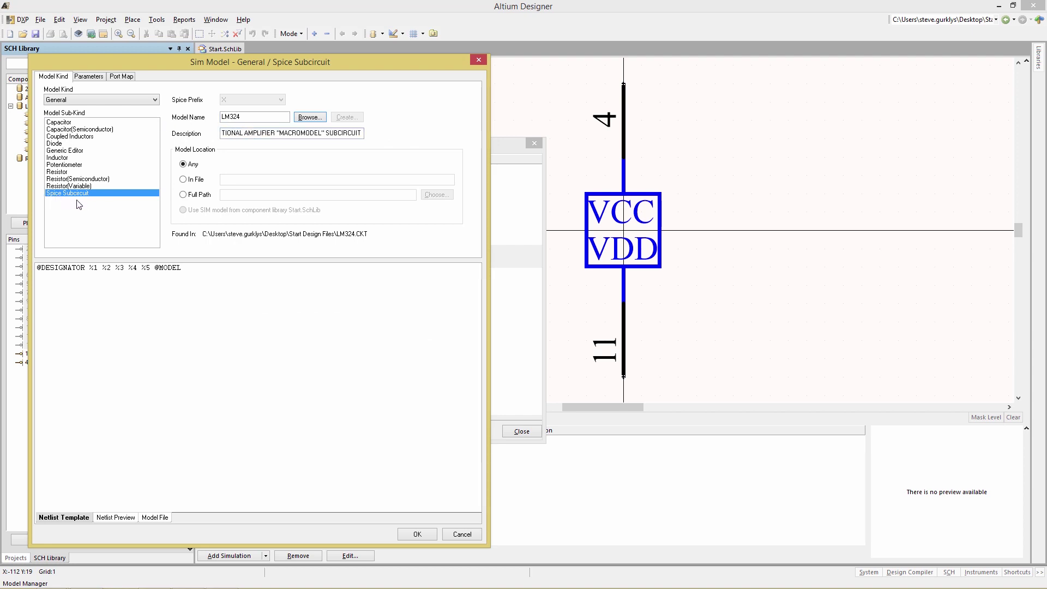
Step: Open Part D's port map and map pin 13 (-IN) to model pin 2
left_click(122, 77)
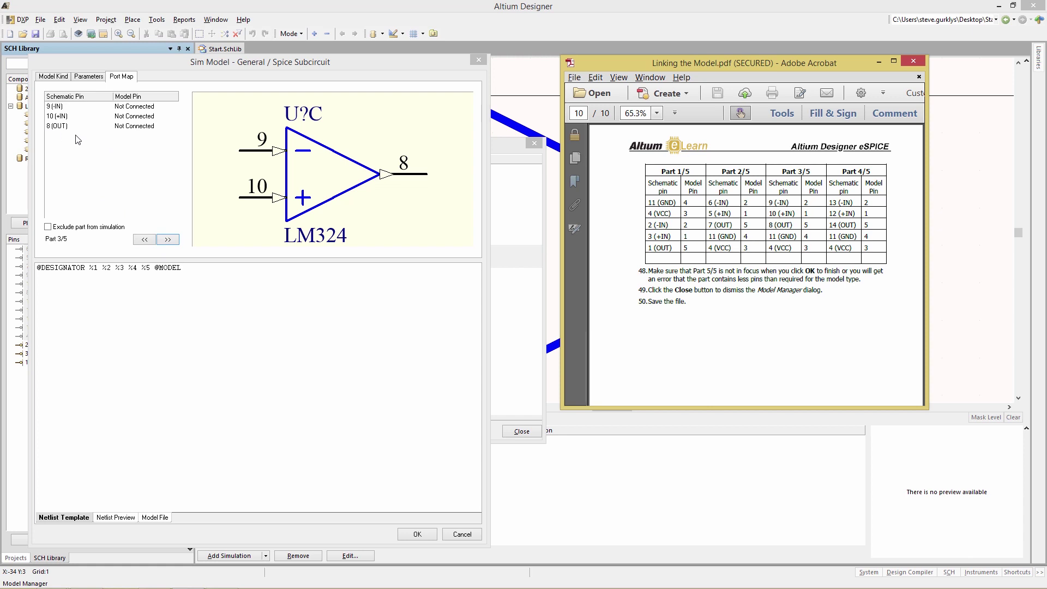
left_click(164, 126)
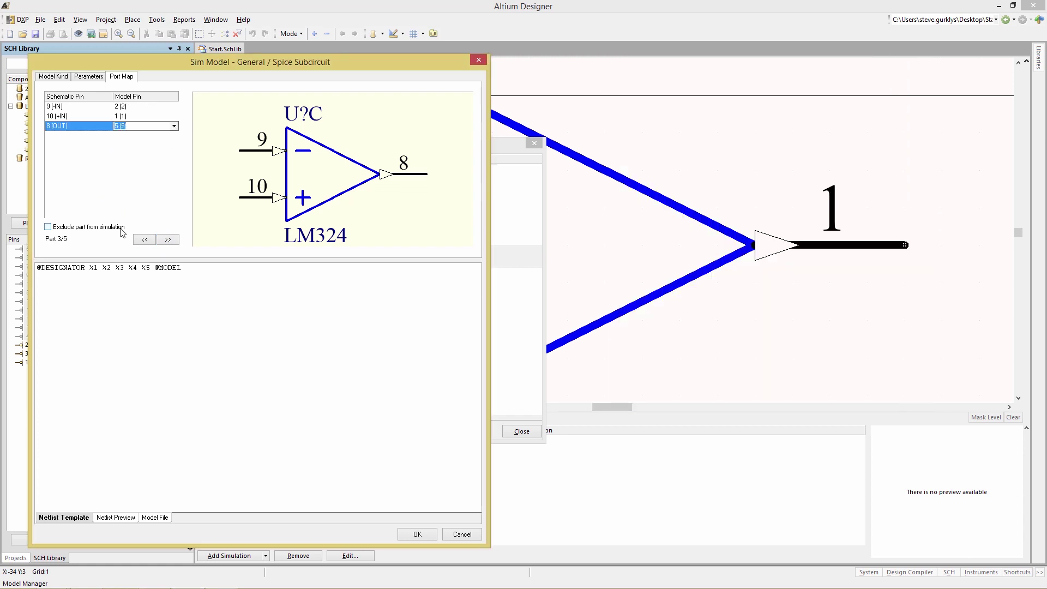
left_click(169, 239)
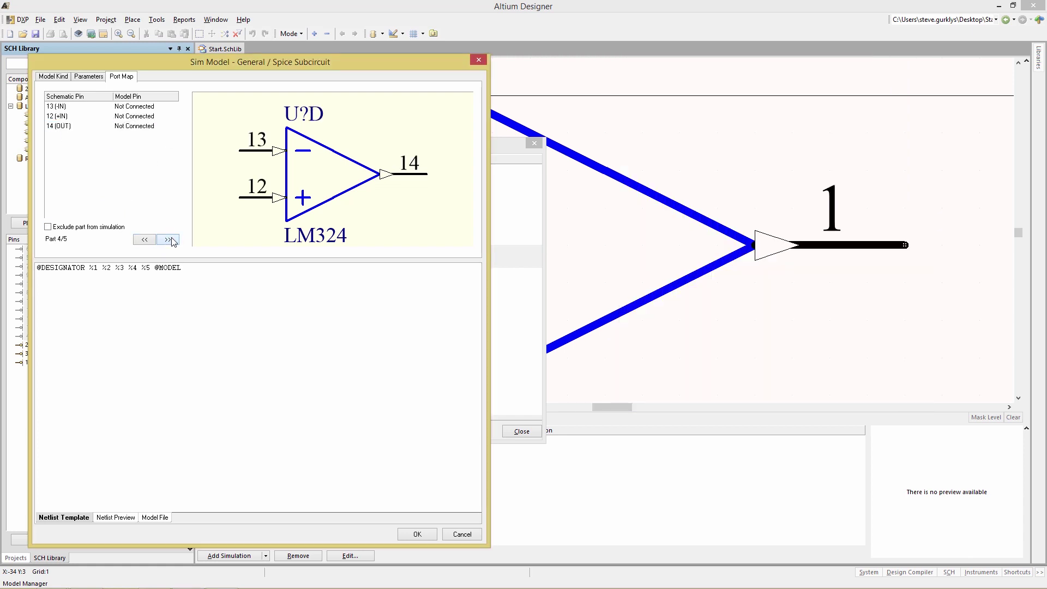
left_click(152, 107)
left_click(175, 106)
left_click(137, 129)
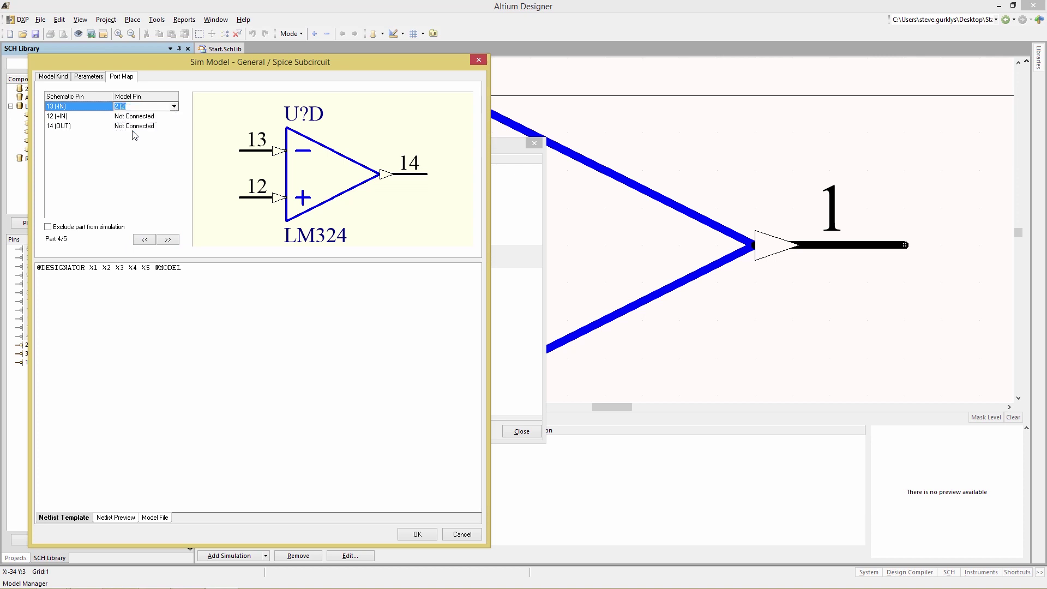
Step: Map pin 12 (+IN) to model pin 1 and pin 14 (OUT) to model pin 5
left_click(139, 117)
left_click(174, 117)
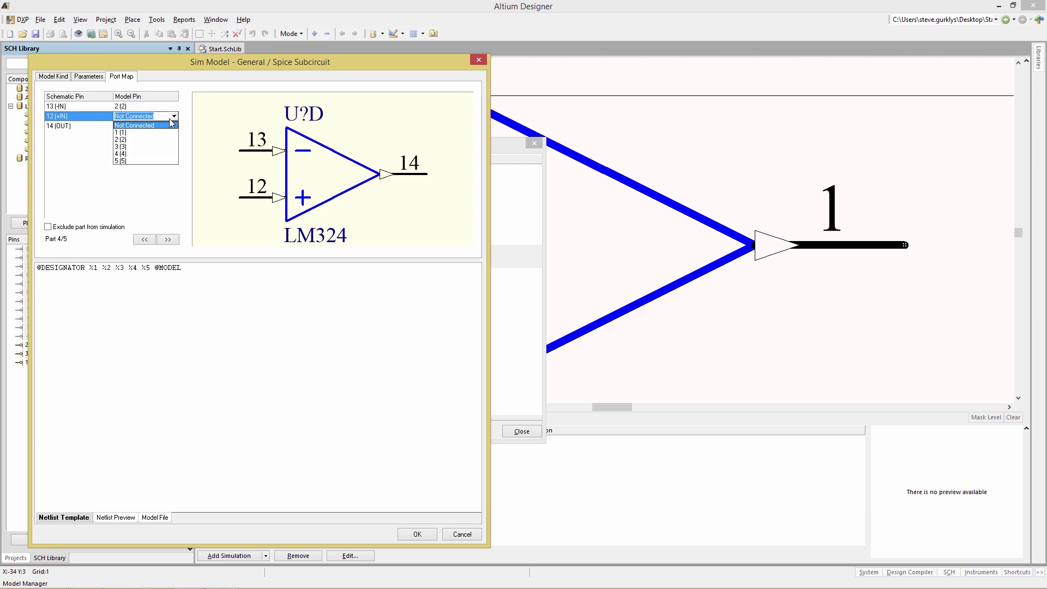
left_click(130, 133)
left_click(159, 126)
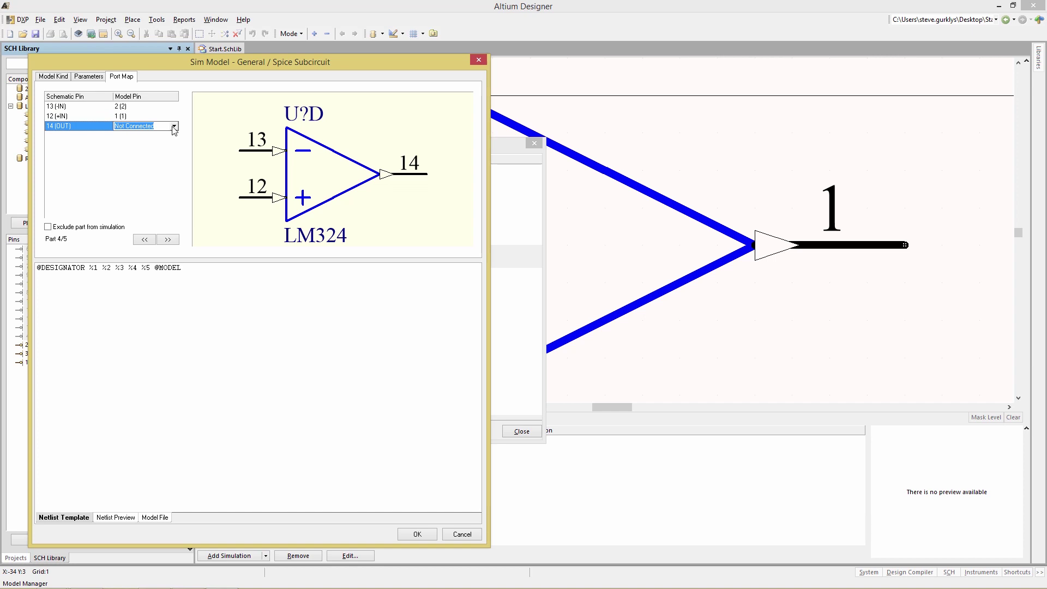
left_click(174, 126)
left_click(124, 171)
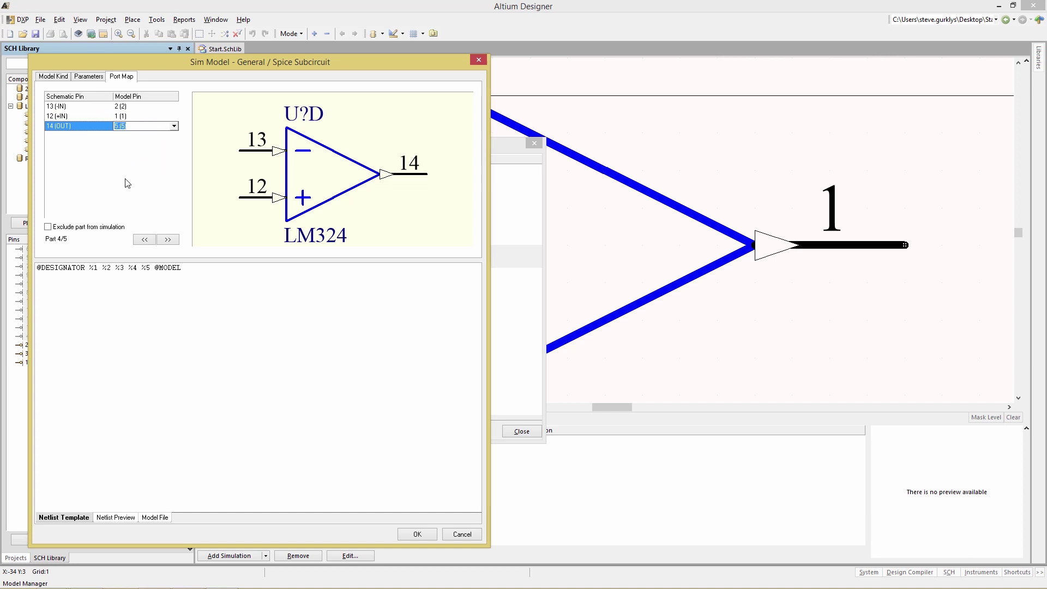
Step: Step back through the other parts to check their mappings, reaching the power part
left_click(145, 240)
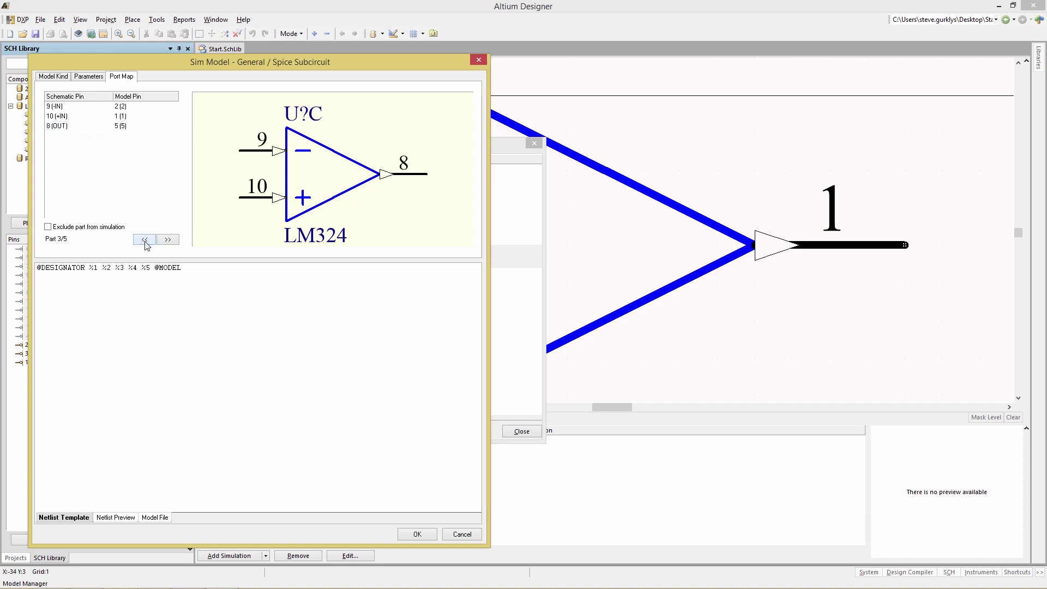
left_click(145, 240)
left_click(145, 240)
left_click(134, 106)
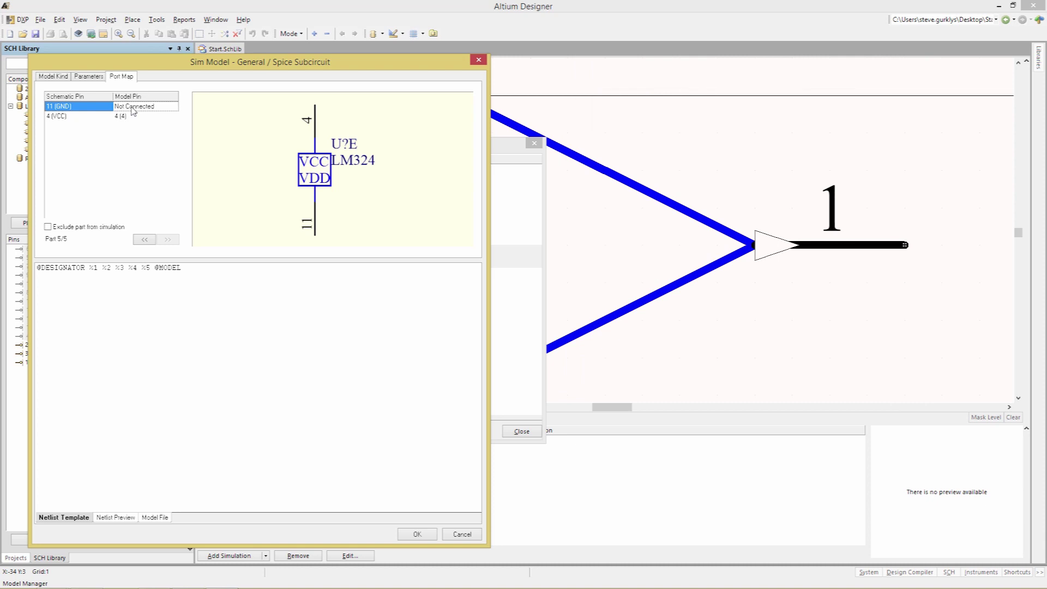
Step: Map the power part's GND (pin 11) to model pin 4
left_click(133, 107)
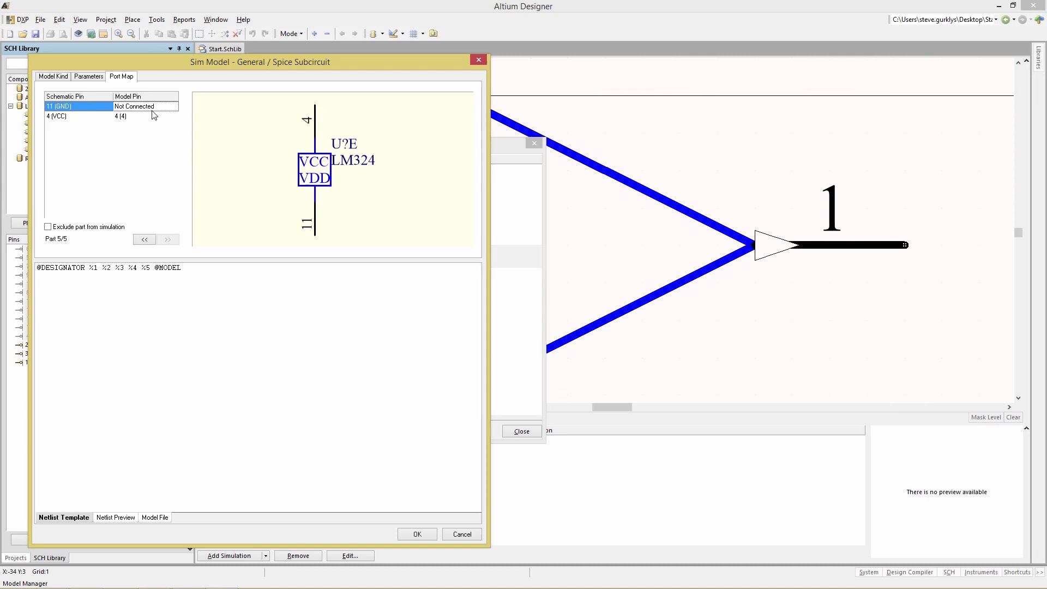
left_click(125, 107)
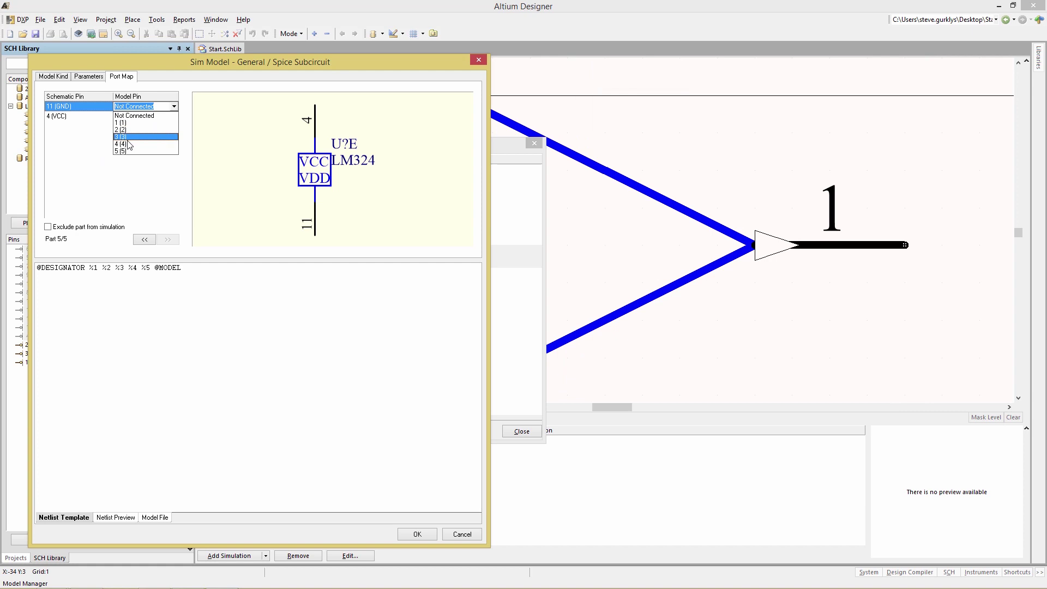
left_click(120, 144)
Step: Map VCC (pin 4) to model pin 3 and exclude the power part from simulation
left_click(125, 116)
left_click(125, 116)
left_click(174, 117)
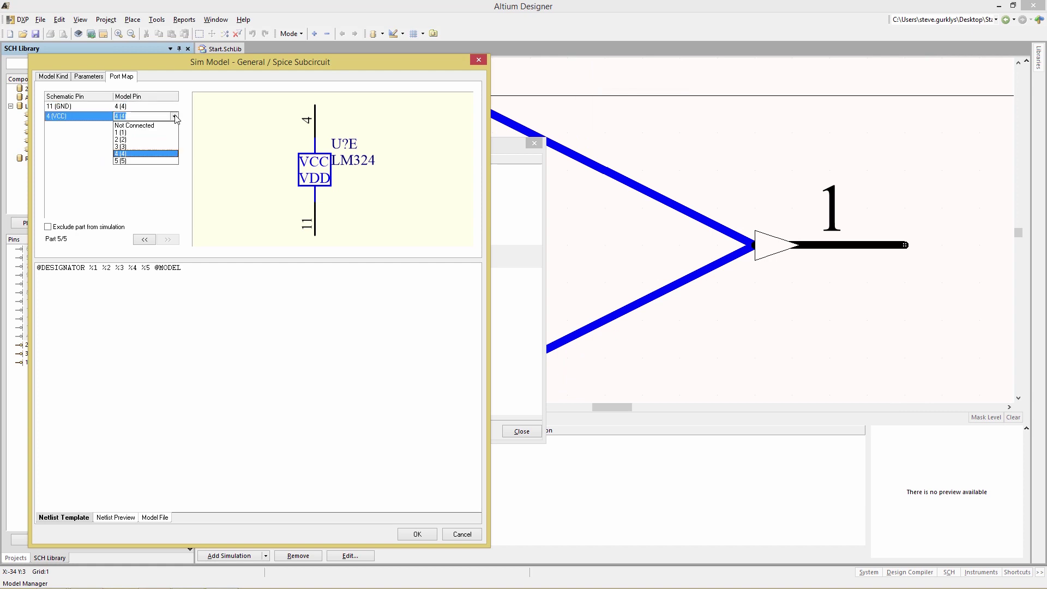
left_click(122, 147)
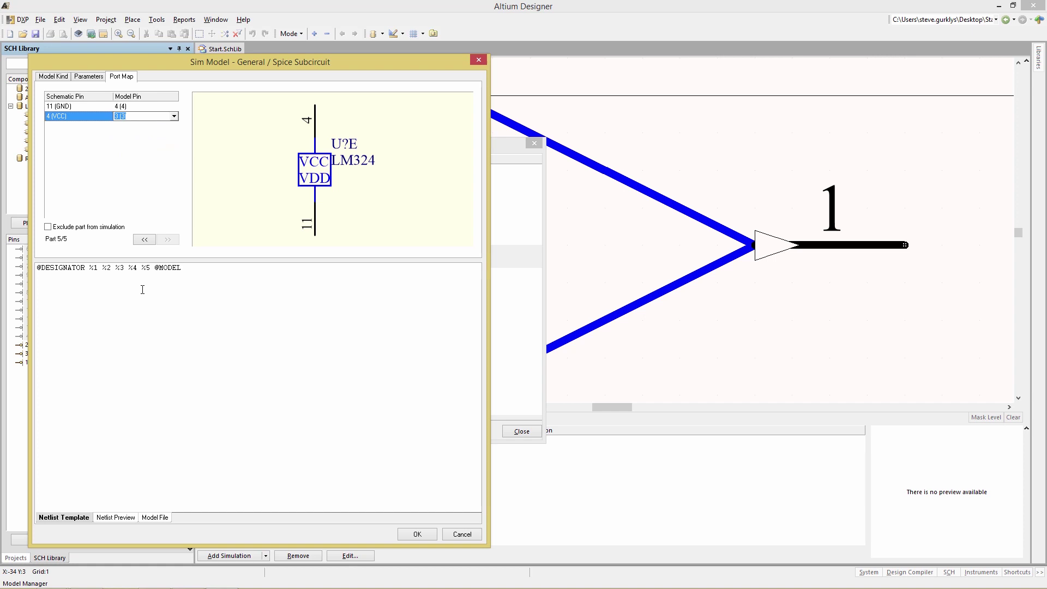
left_click(150, 292)
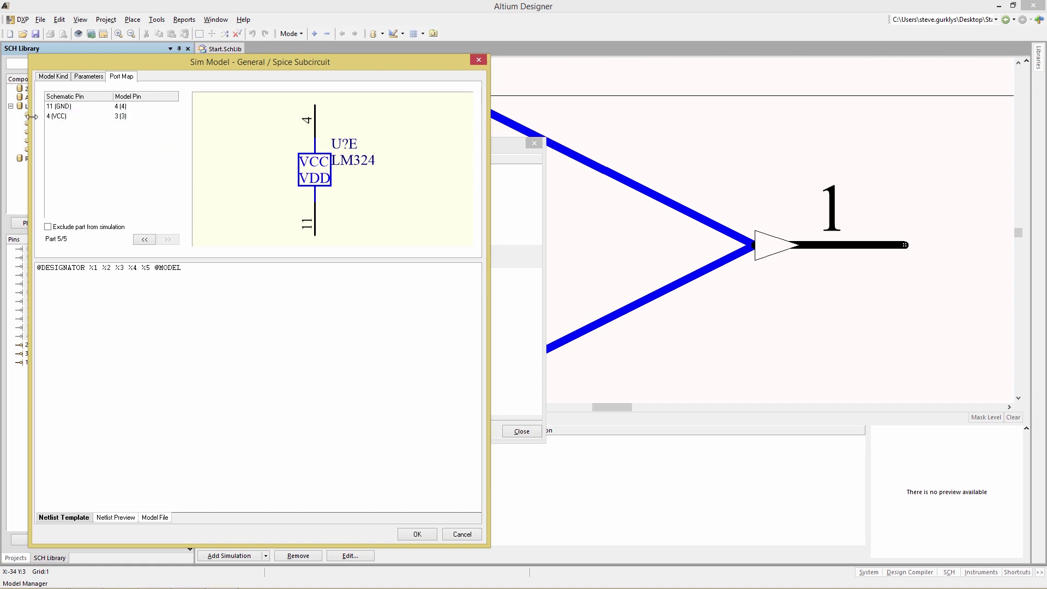
left_click(55, 228)
left_click(144, 240)
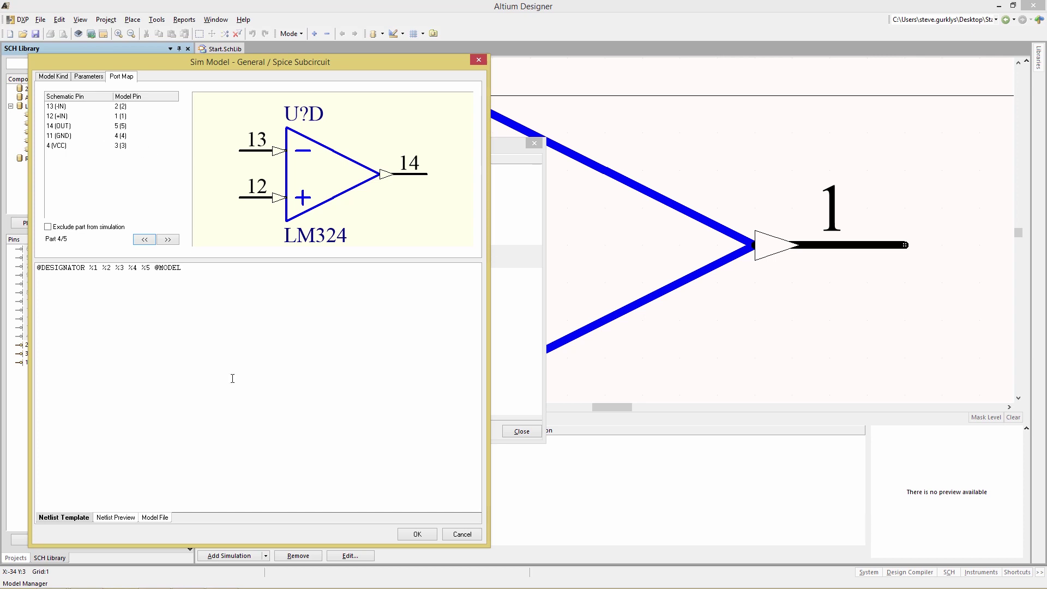
Step: Resolve the pin-count error, attach the LM324 op-amp macromodel to LM324Quad from part D, and close the Model Manager
left_click(417, 533)
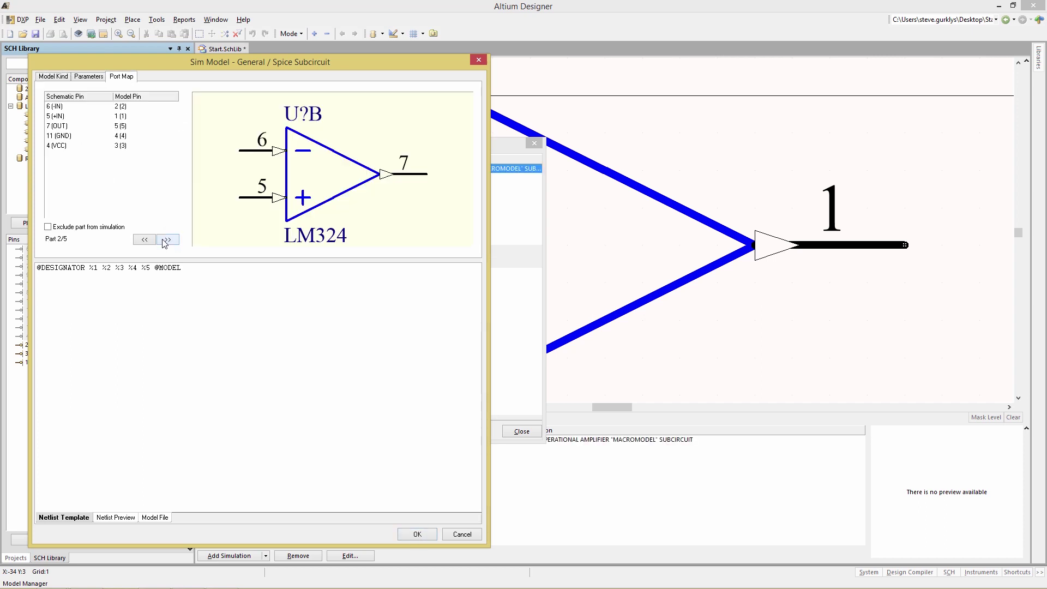
left_click(167, 240)
left_click(166, 240)
left_click(167, 240)
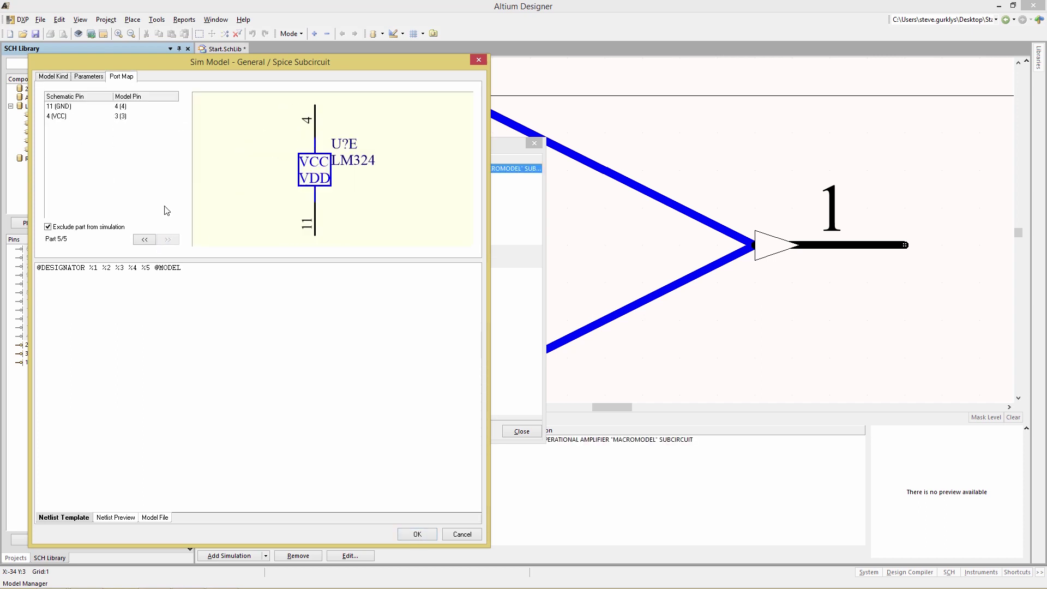
left_click(413, 537)
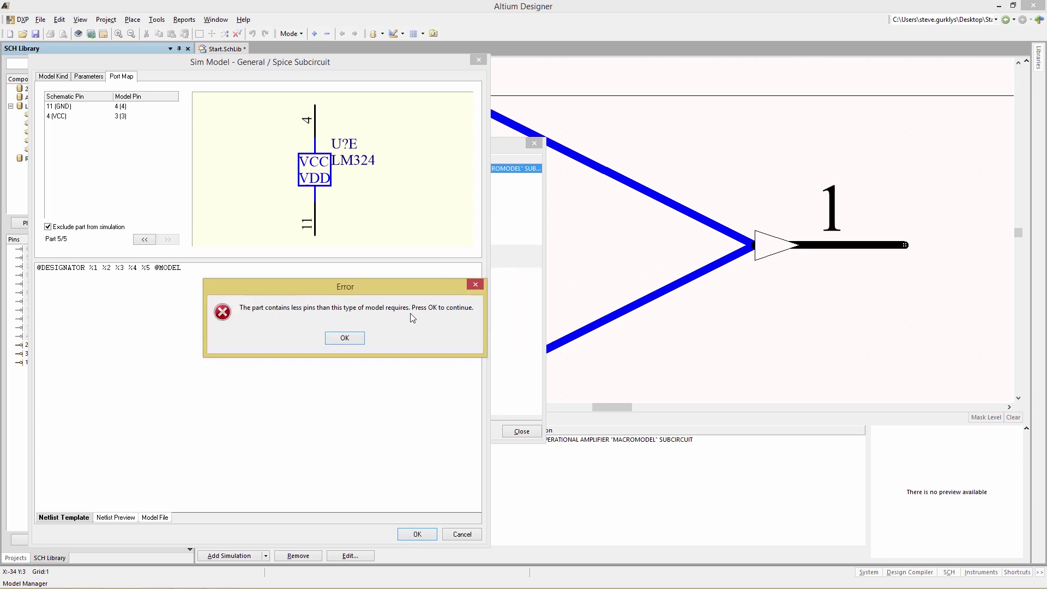
left_click(344, 338)
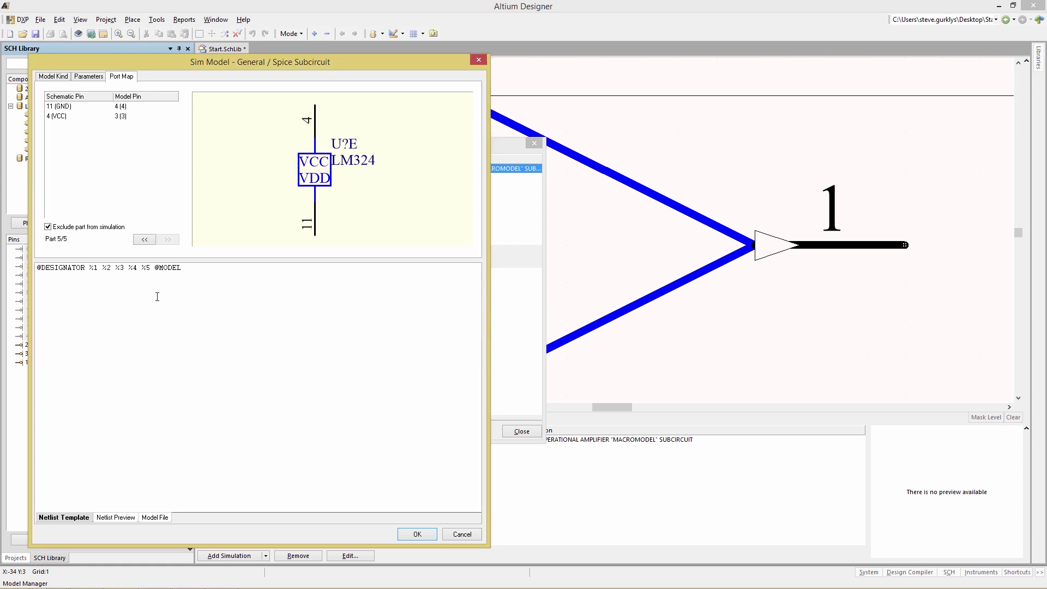
left_click(141, 242)
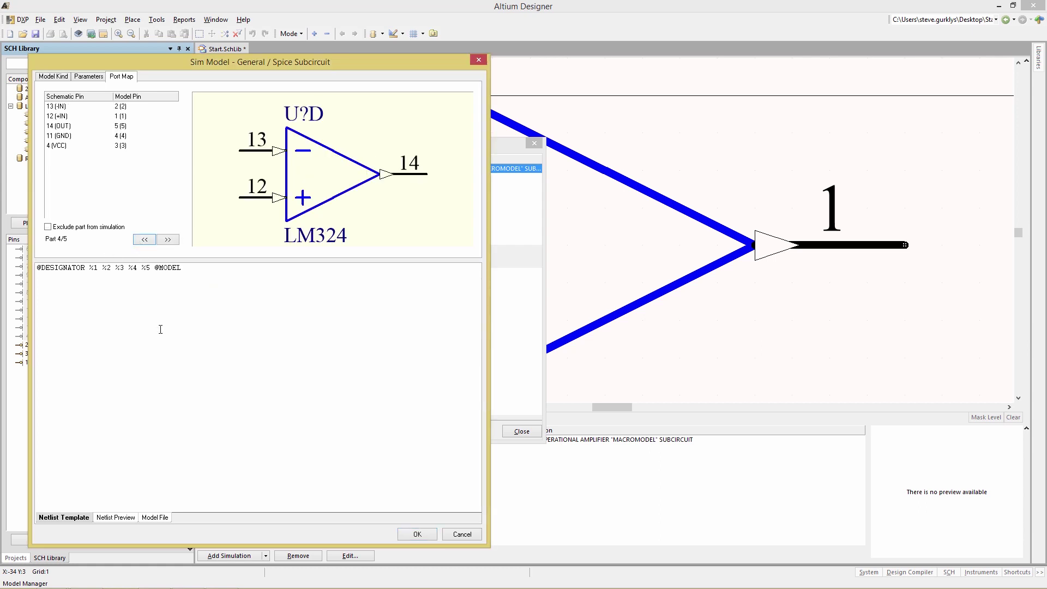
left_click(417, 534)
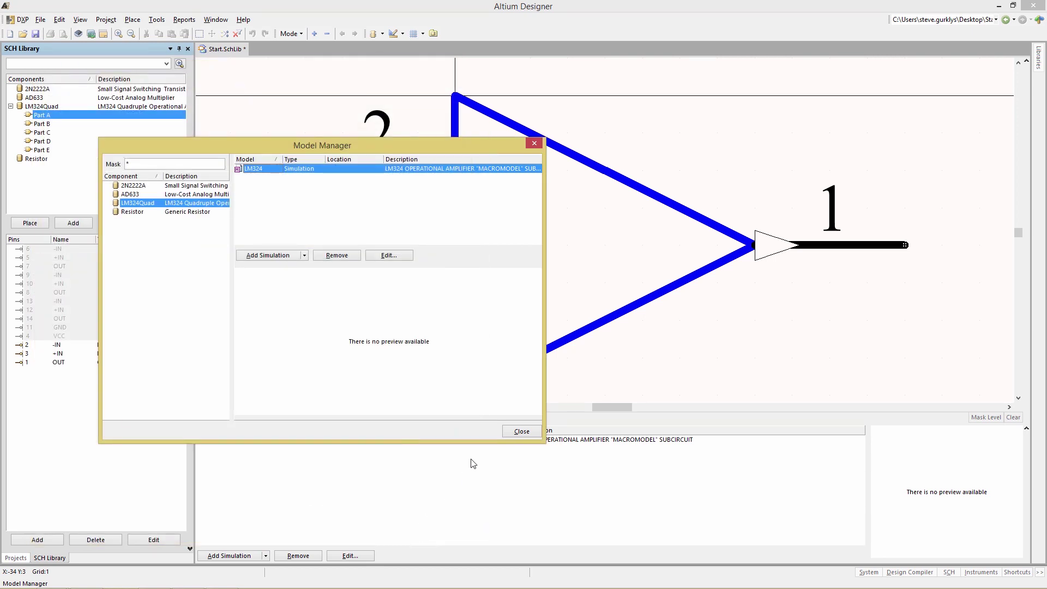
left_click(521, 431)
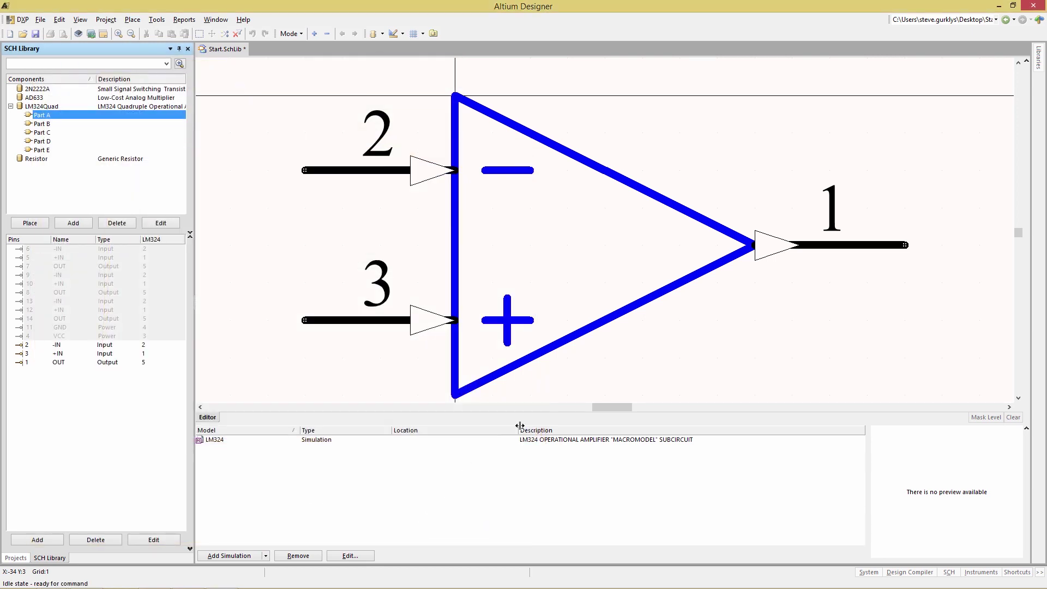
left_click(40, 19)
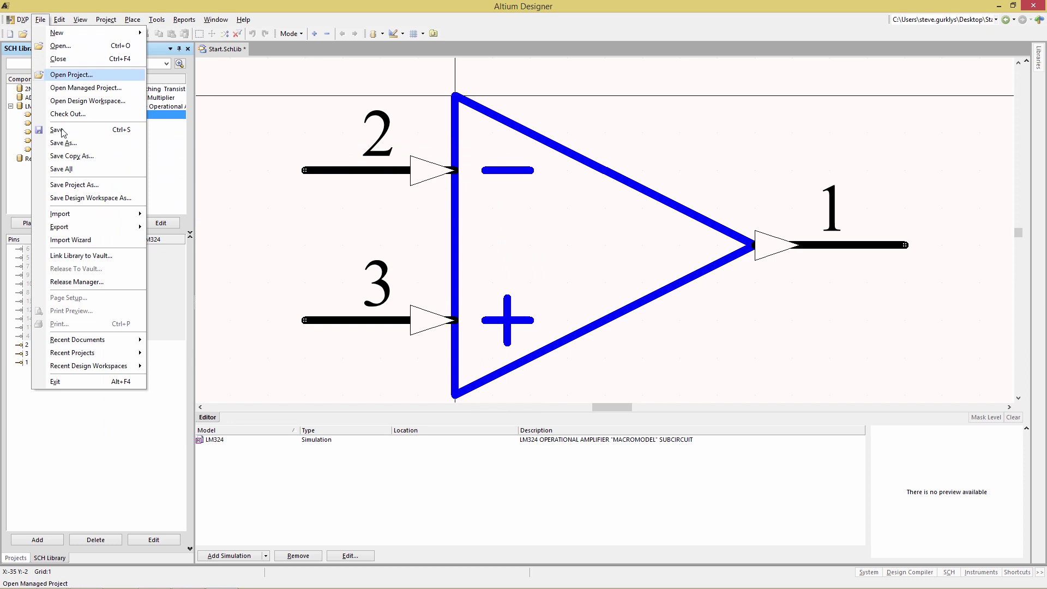